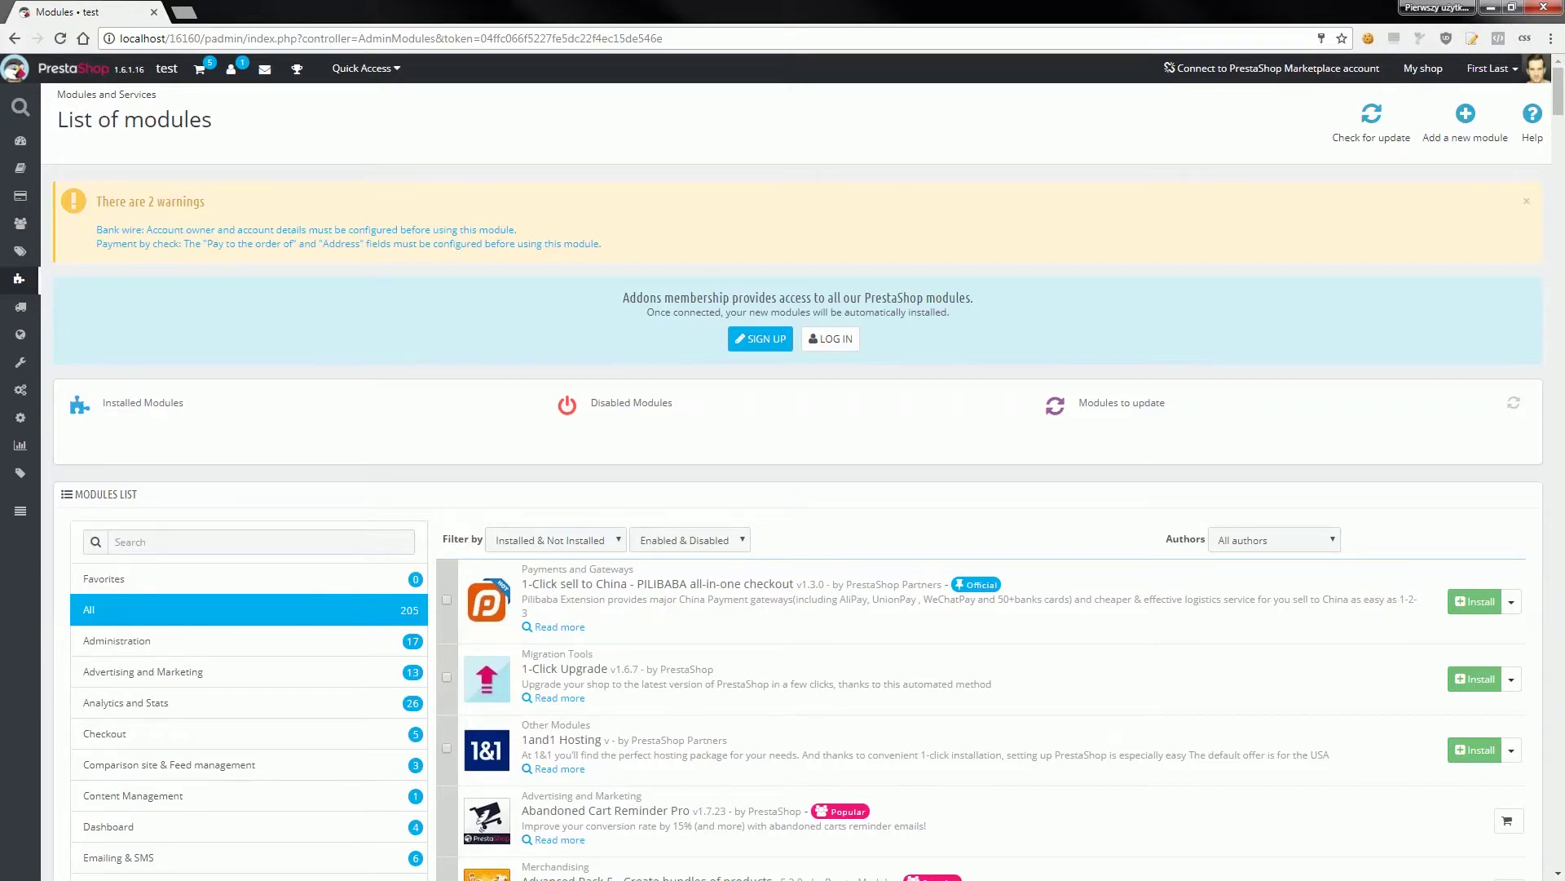
Filter the module list with 'attribu' to show only Products list attributes table.
left_click(299, 542)
type("att")
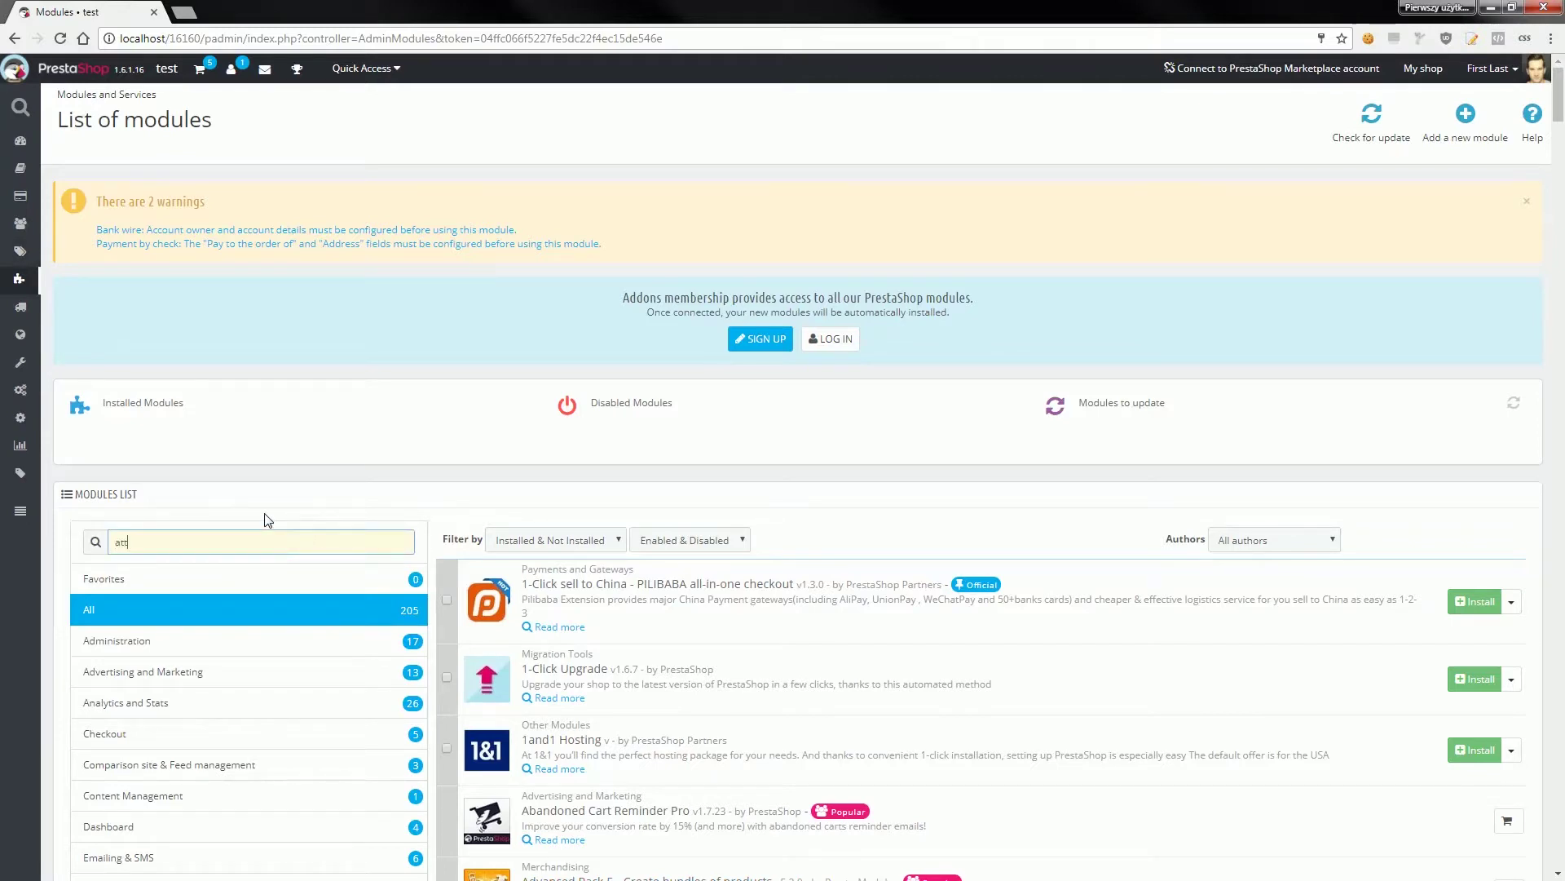
type("ribu")
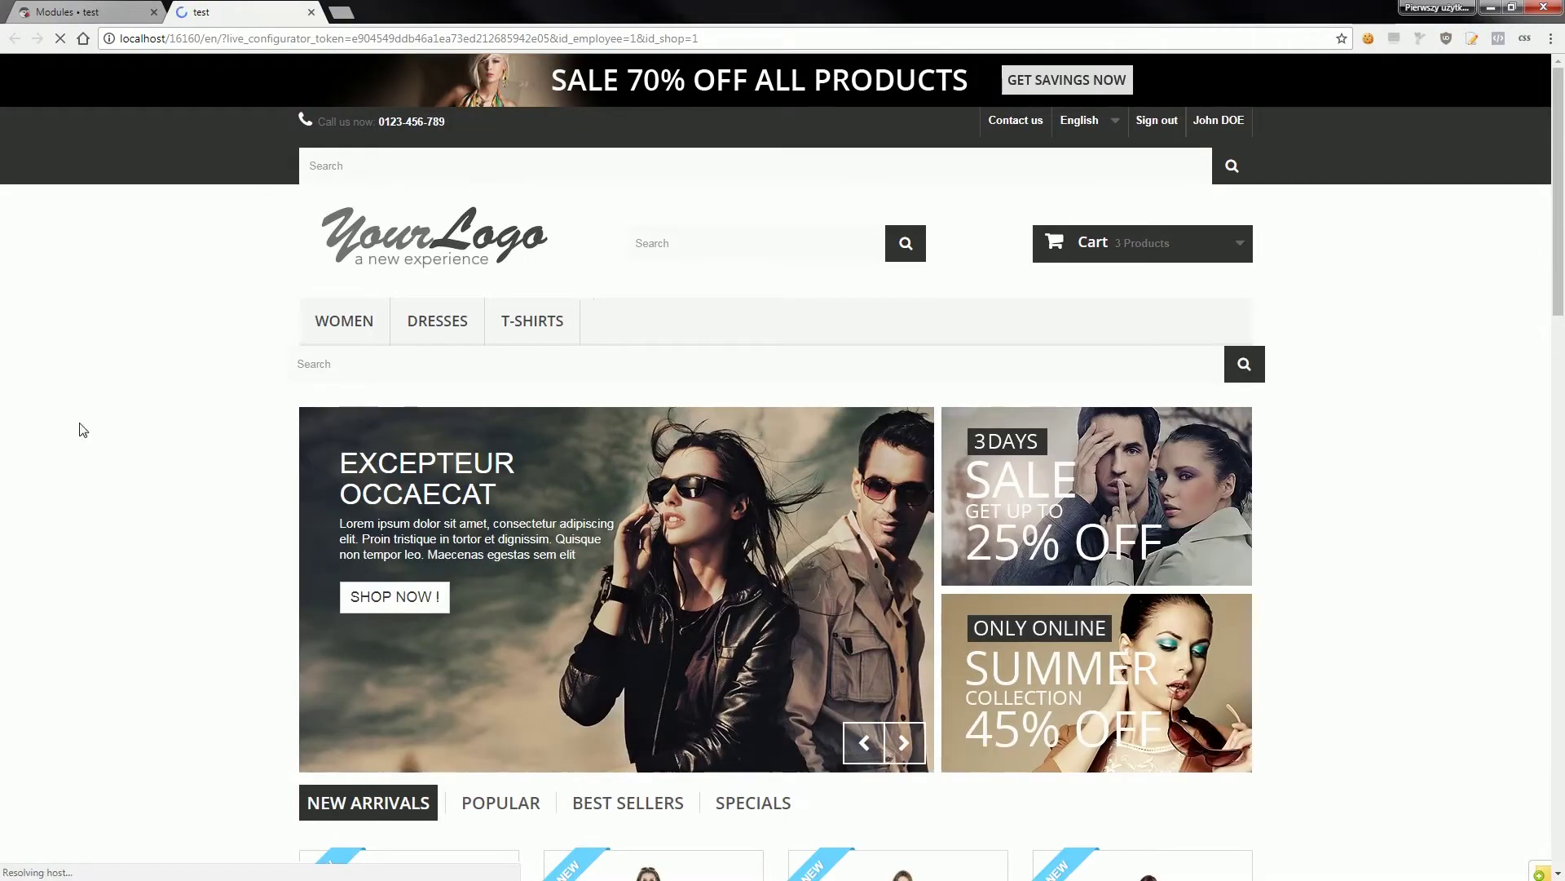
Add 3 Printed Chiffon Dresses in M, Green to the cart from the New Arrivals variants list.
scroll(155, 440, "down", 7)
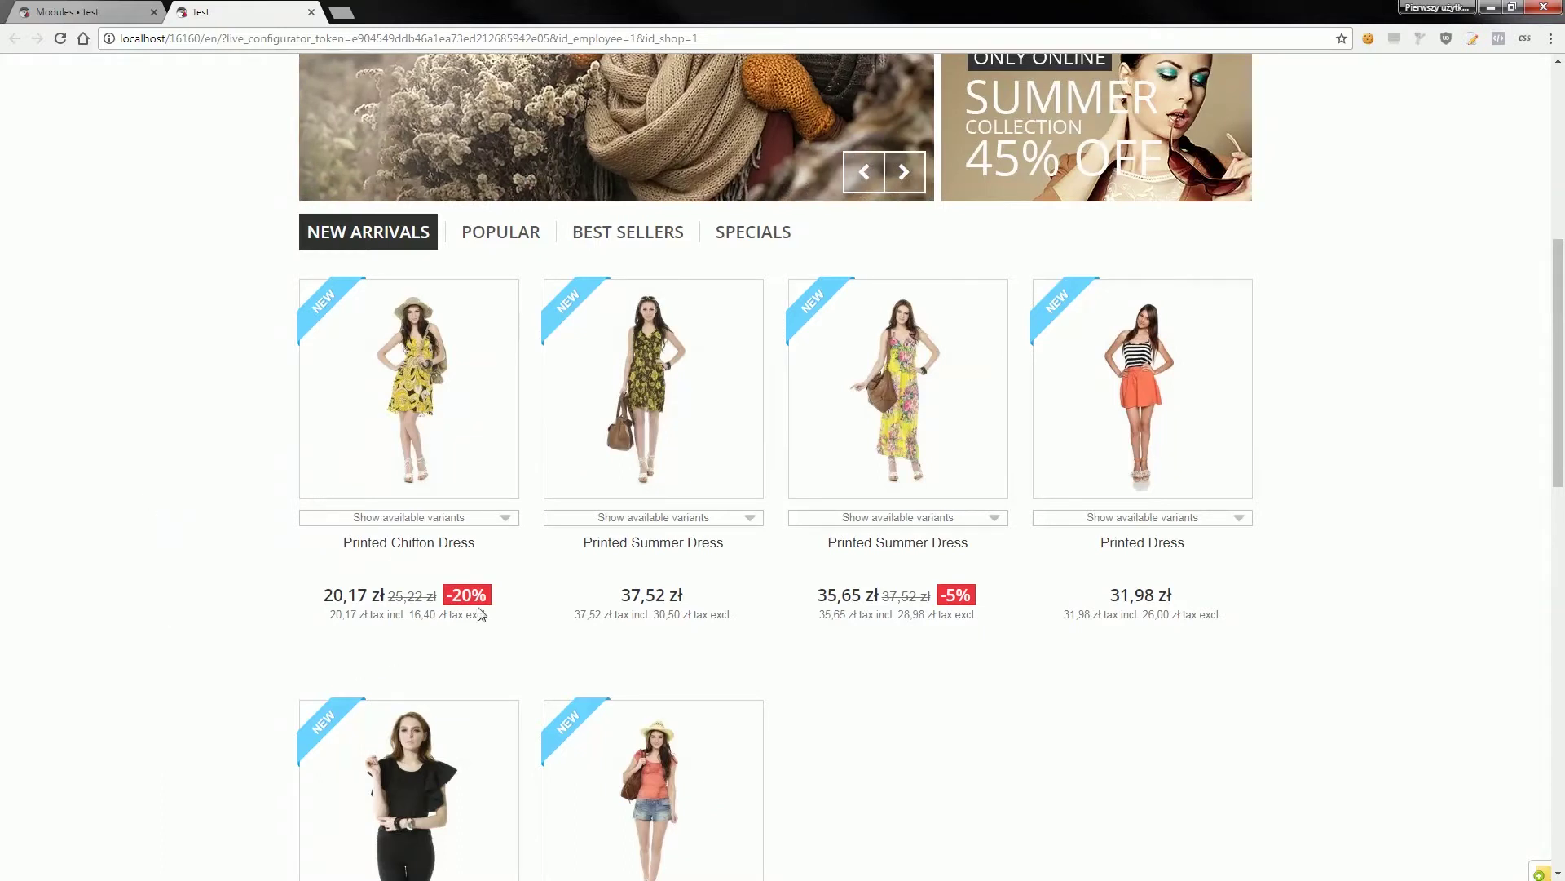
mouse_move(506, 524)
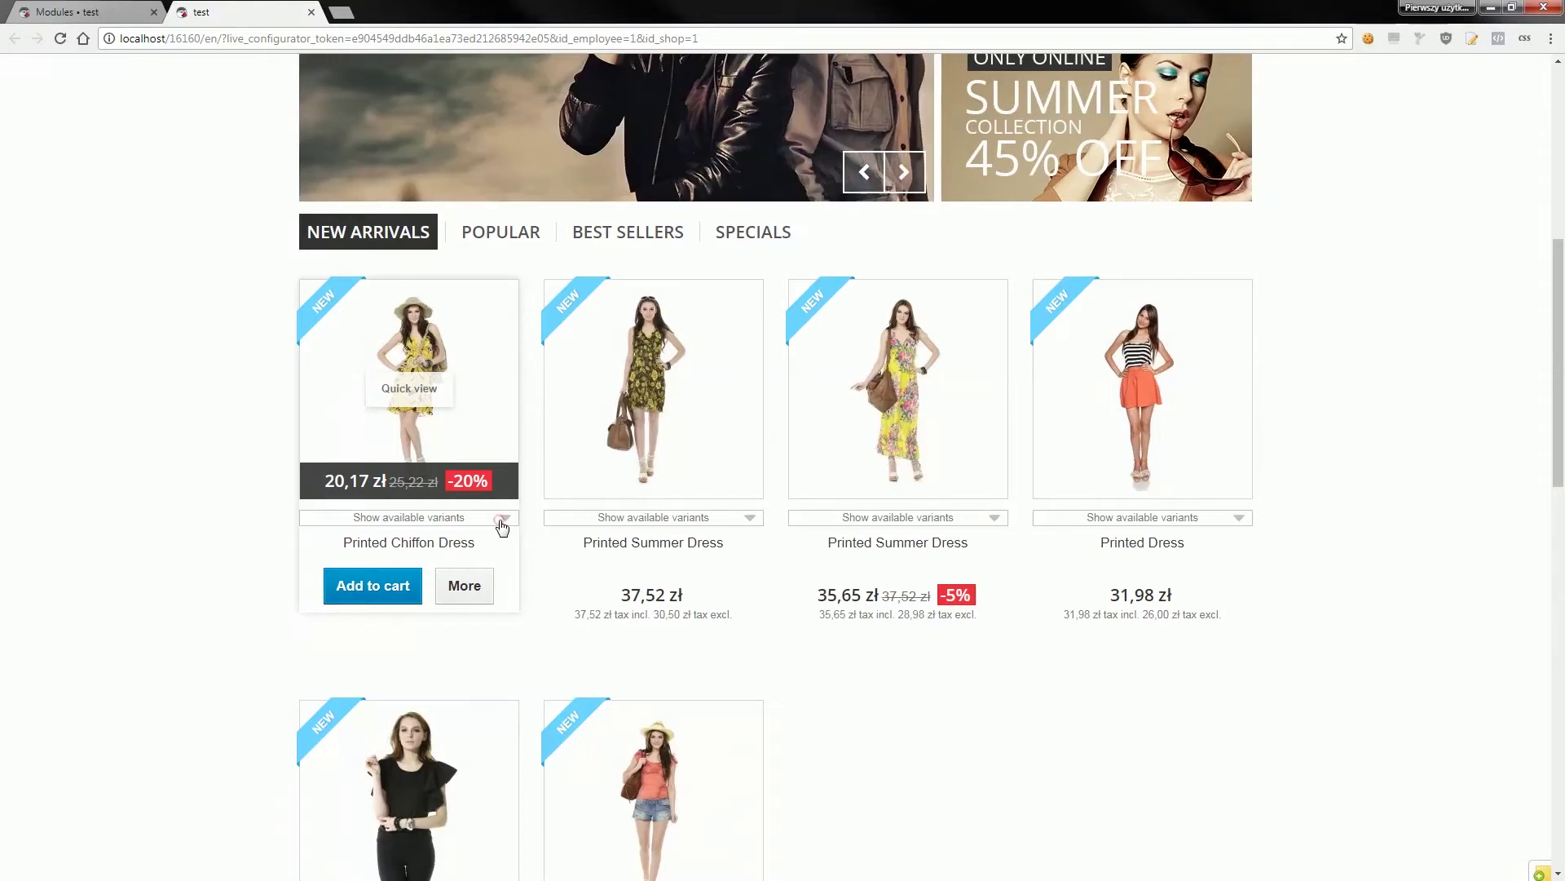
left_click(503, 519)
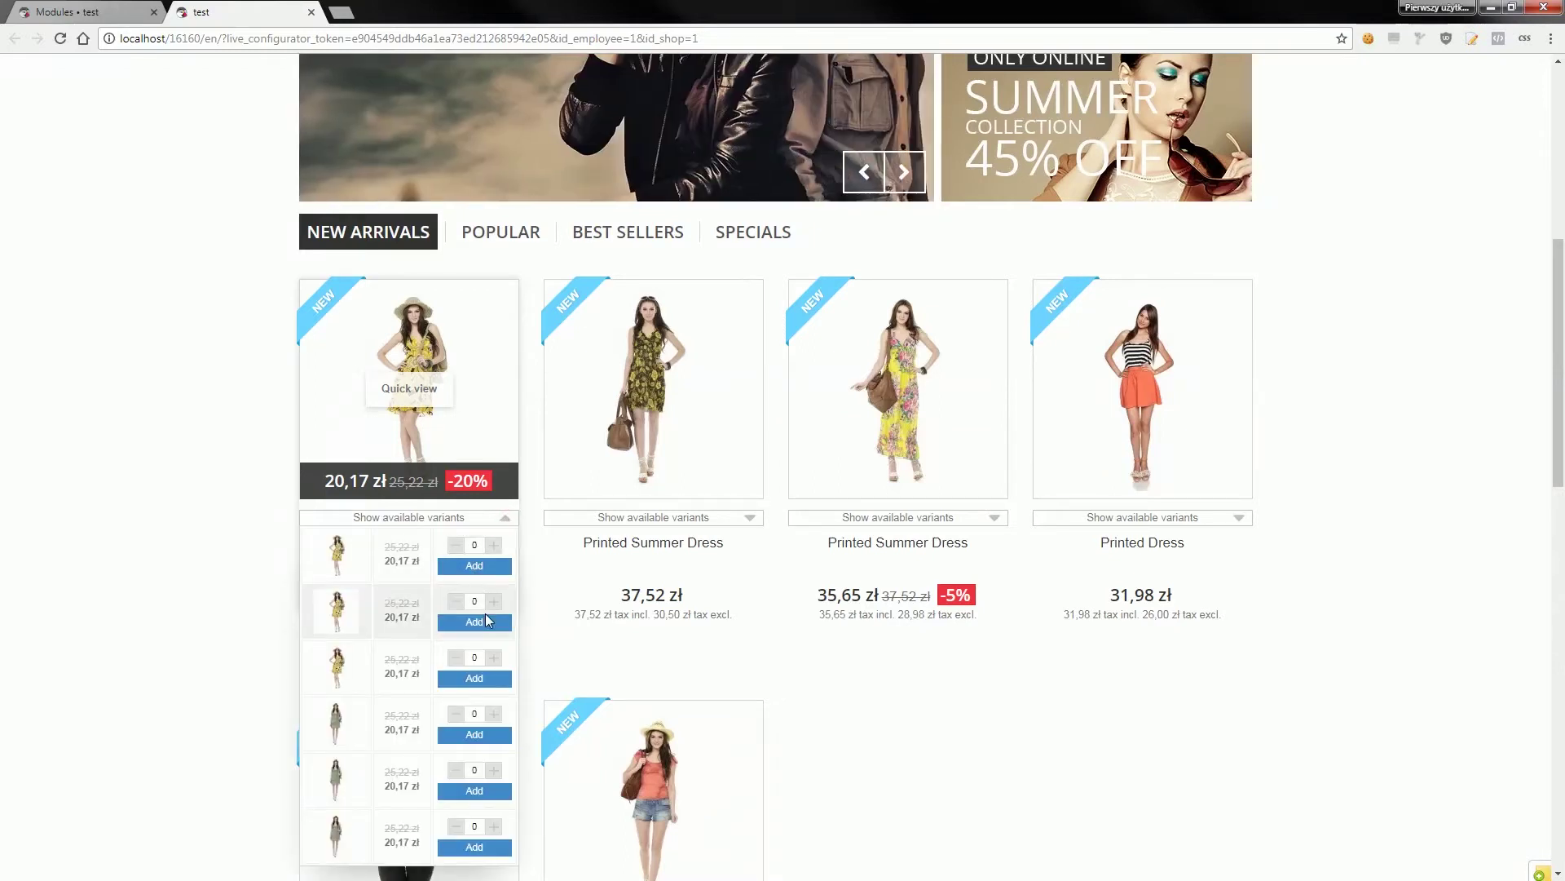
left_click(494, 770)
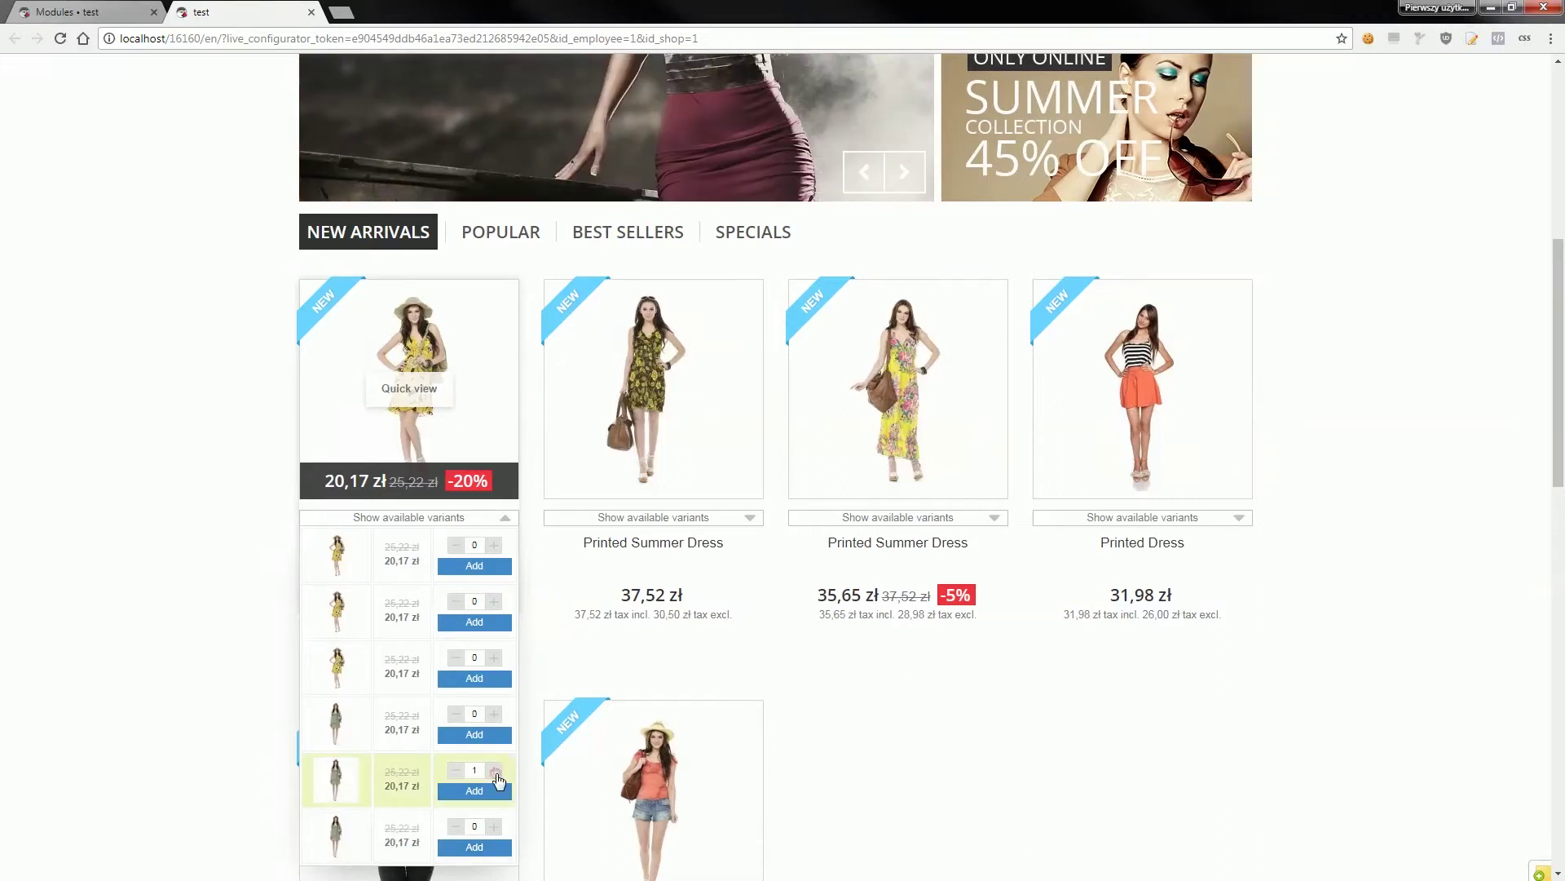
left_click(494, 770)
left_click(494, 769)
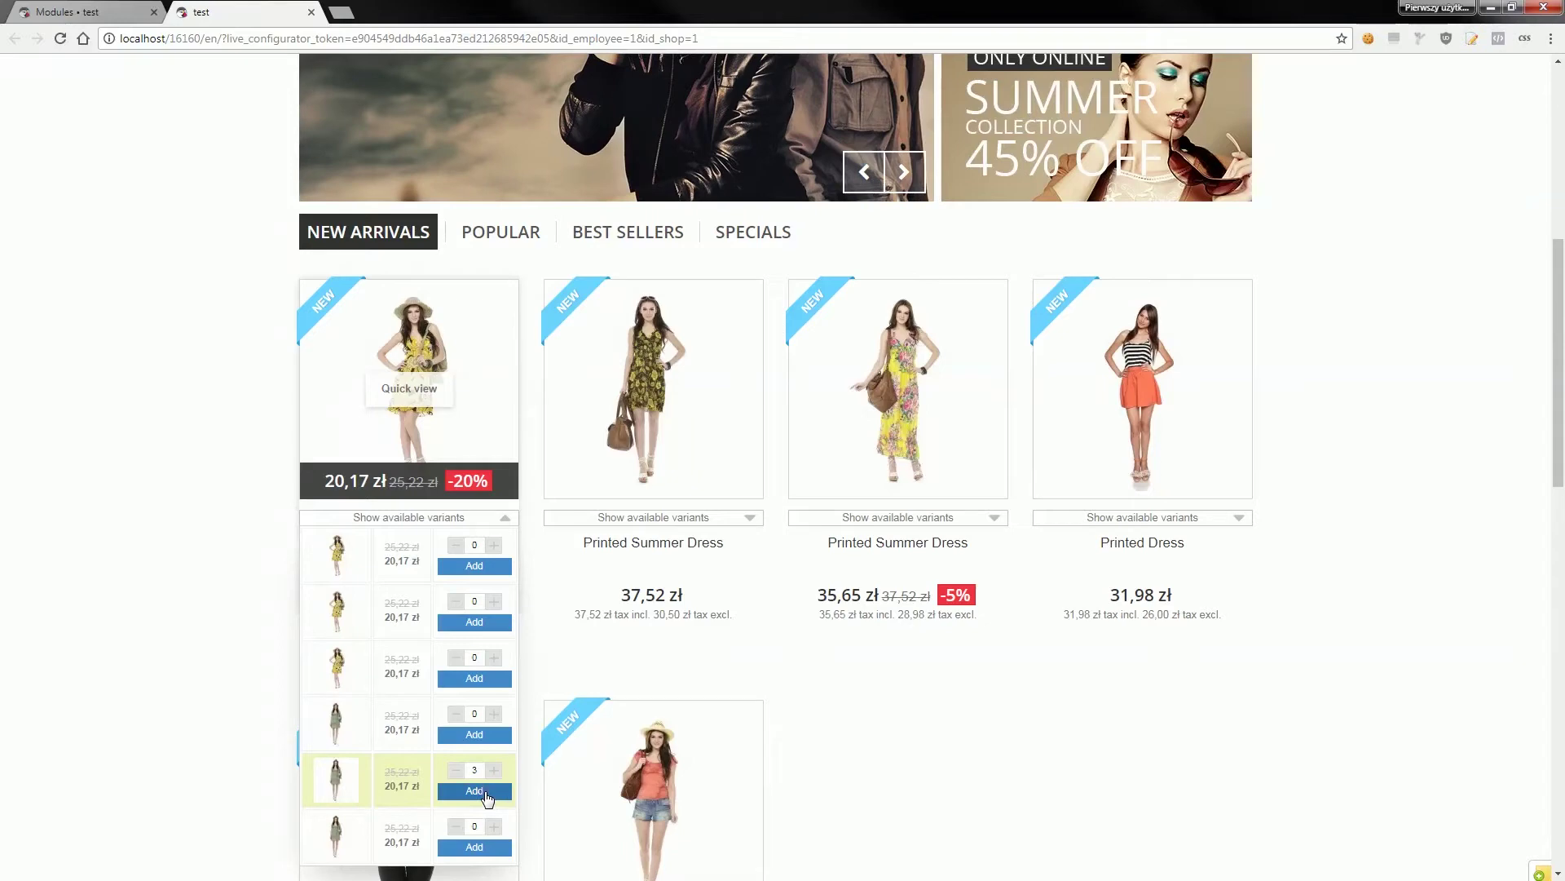
left_click(487, 795)
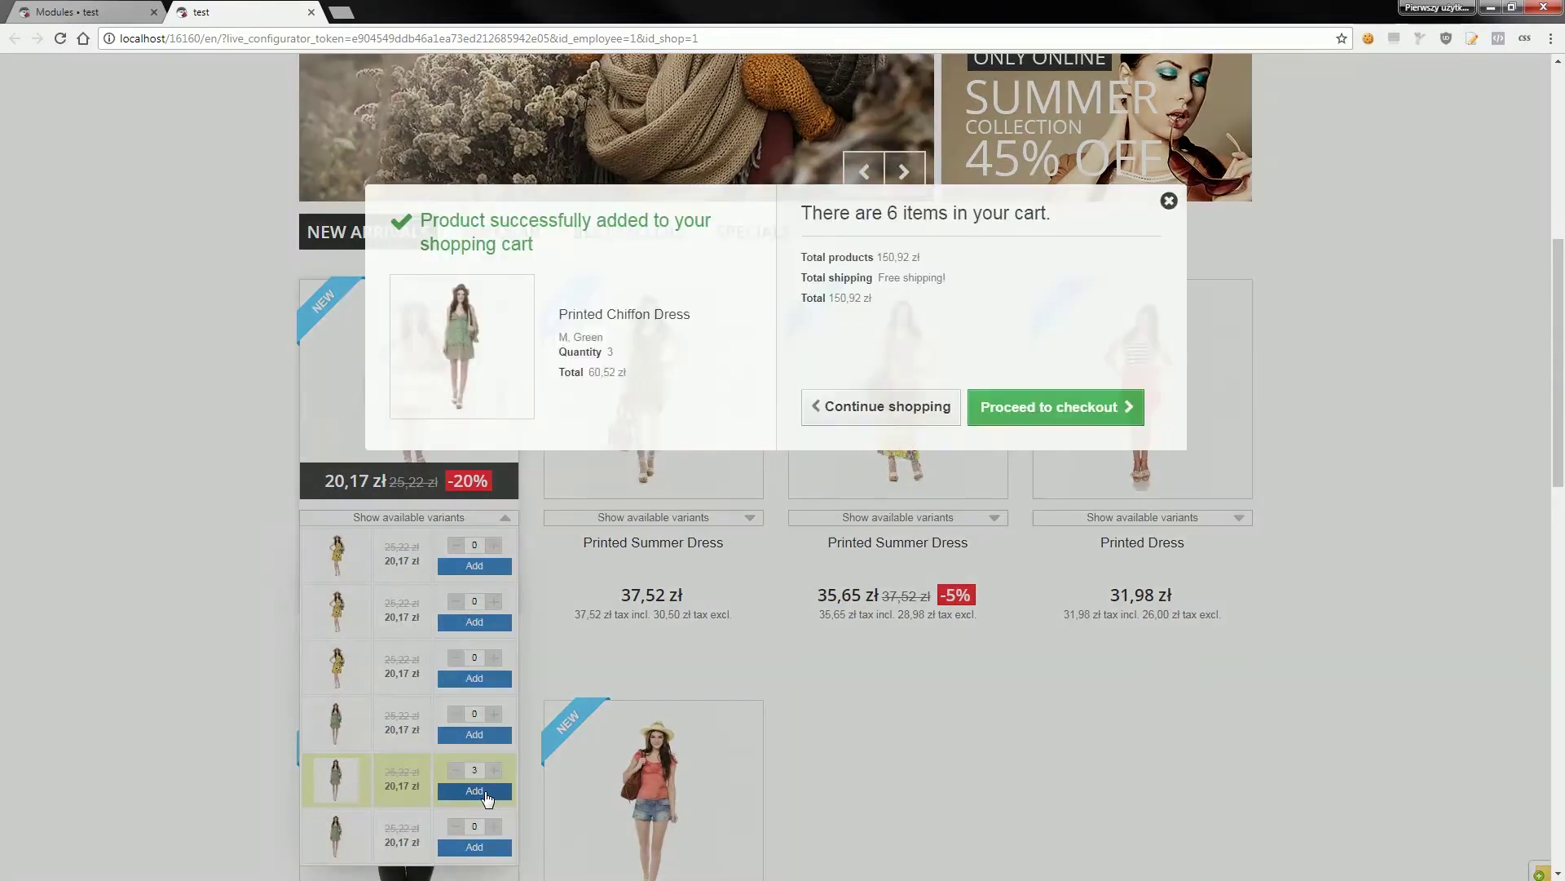
left_click(1169, 201)
Set the attributes table module's Dropdown effect to No and save the settings.
left_click(18, 8)
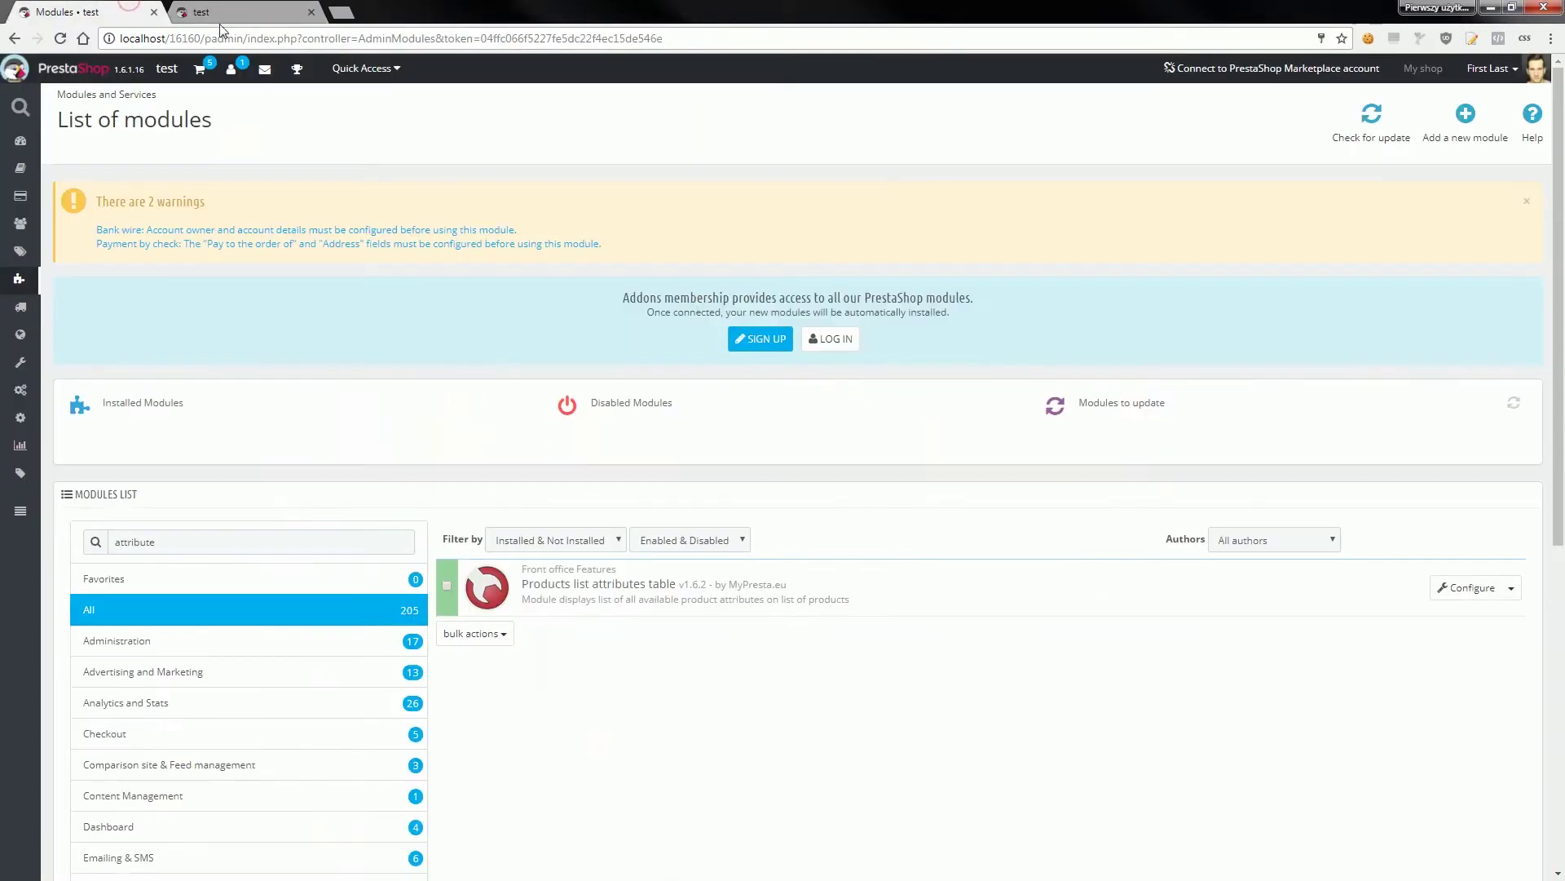
left_click(1470, 587)
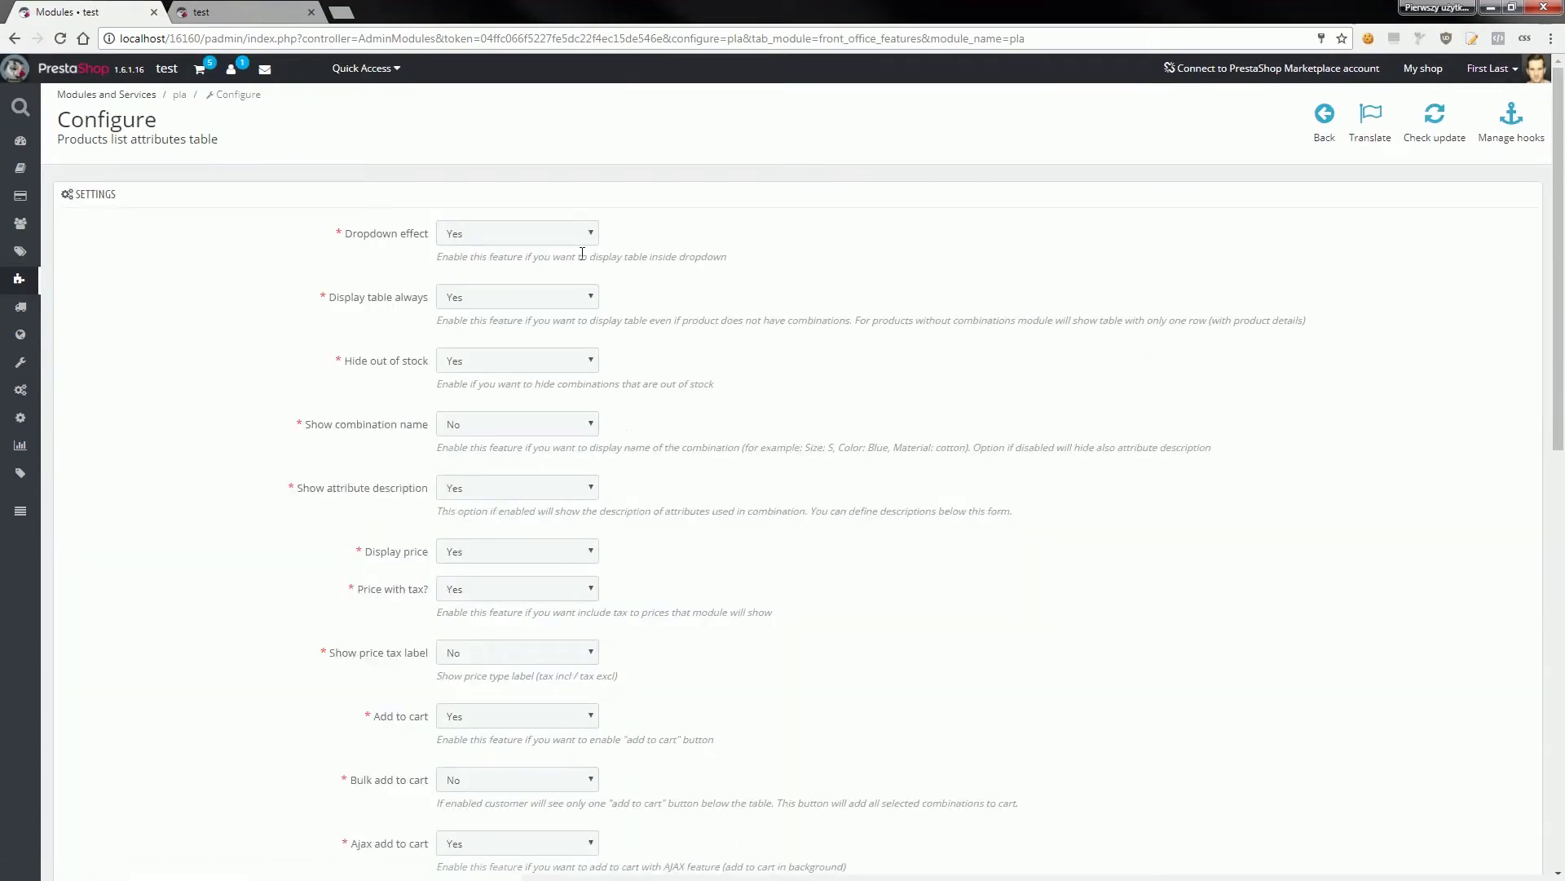
left_click(565, 235)
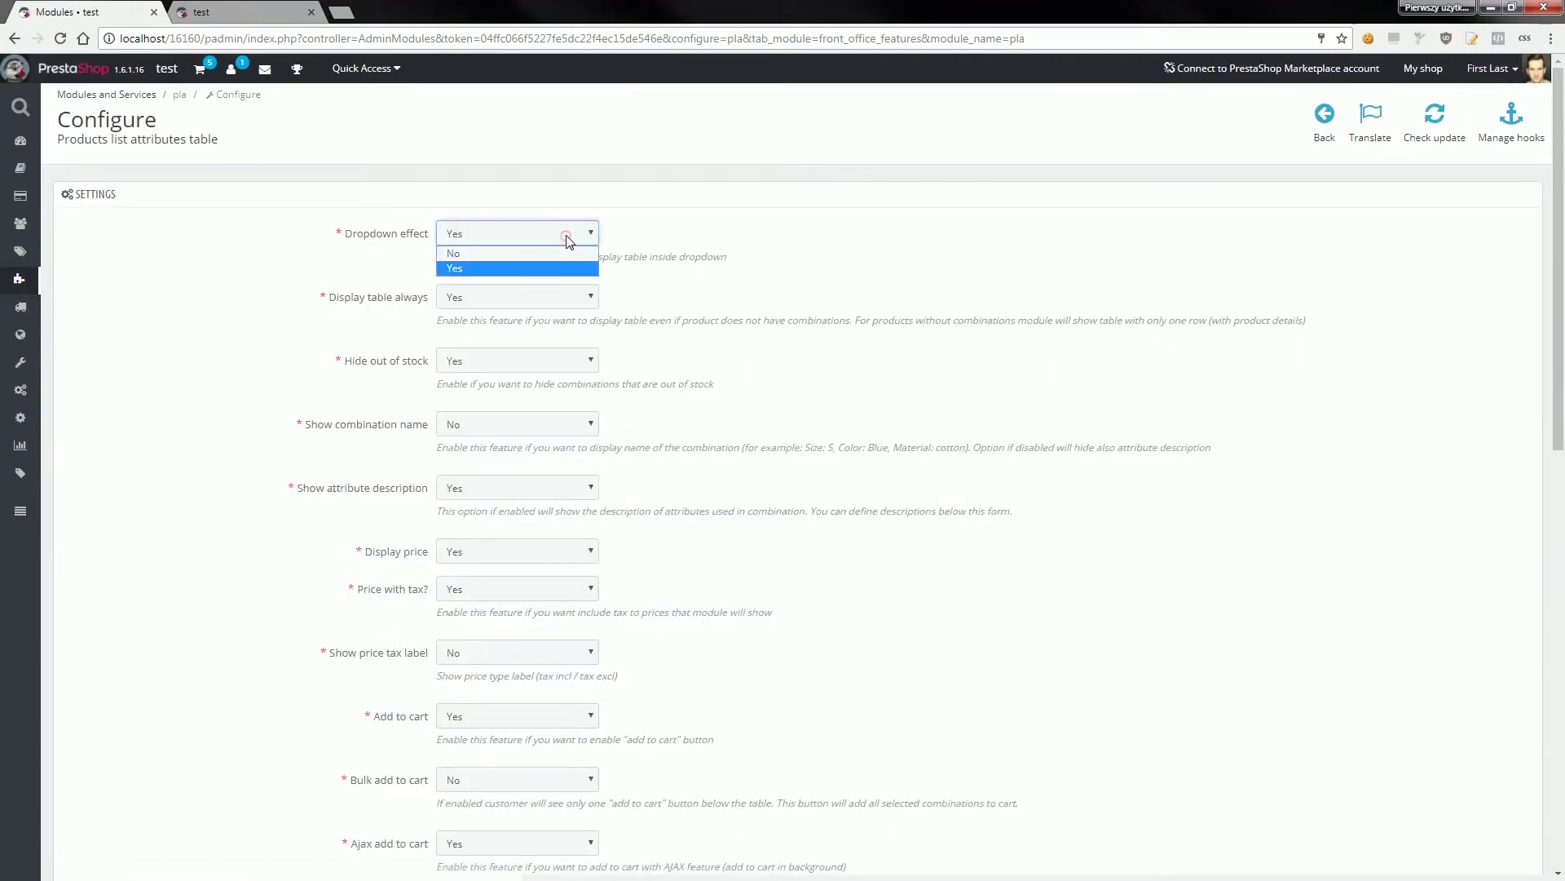
left_click(472, 252)
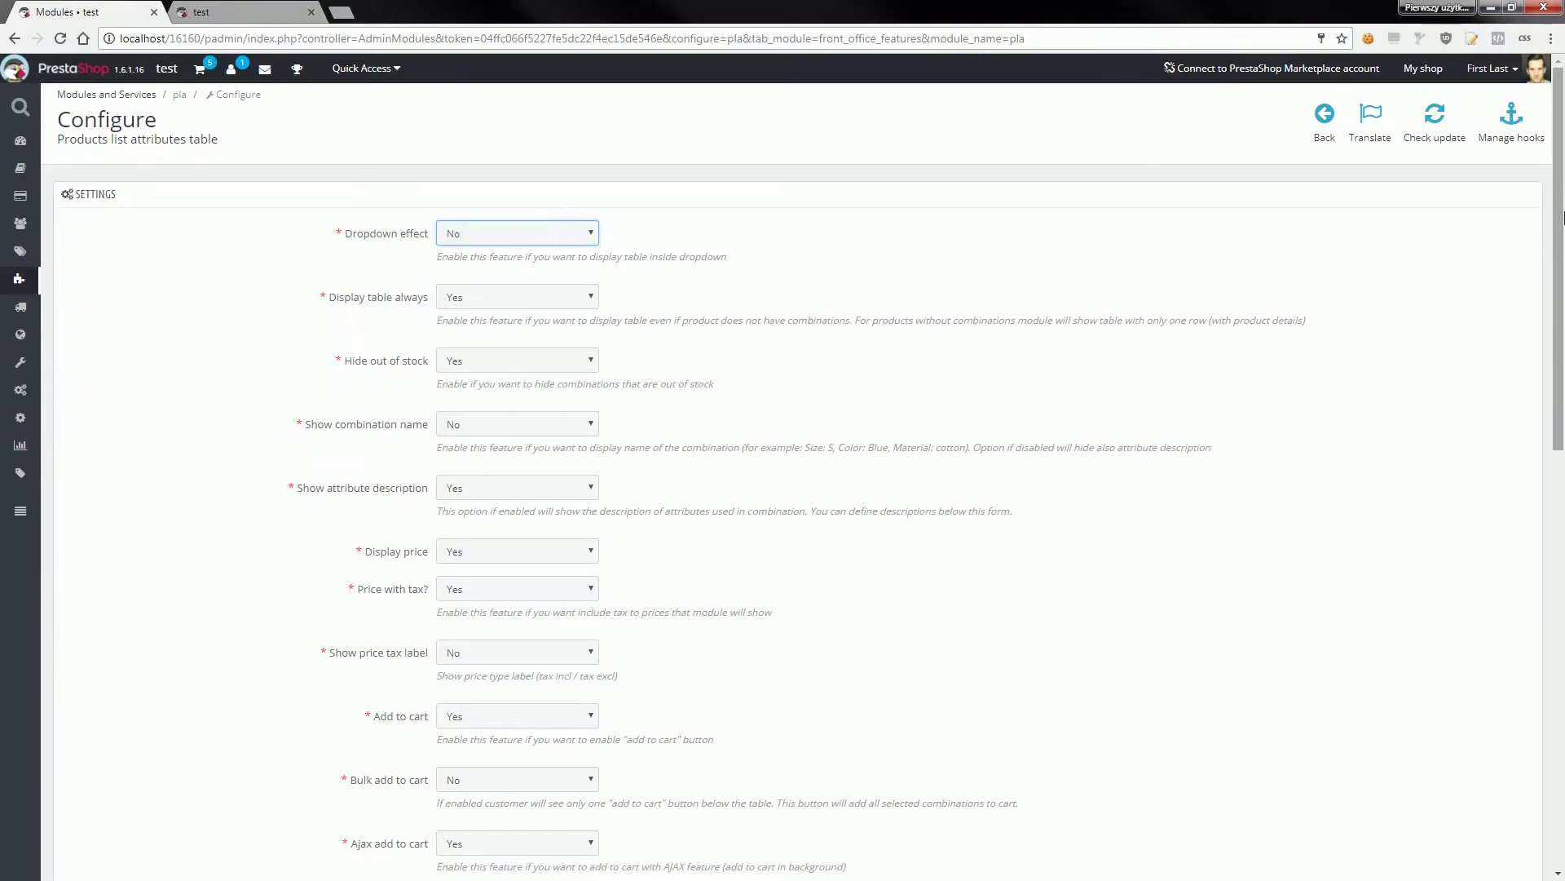
left_click_drag(1537, 274, 1533, 522)
scroll(1530, 593, "down", 3)
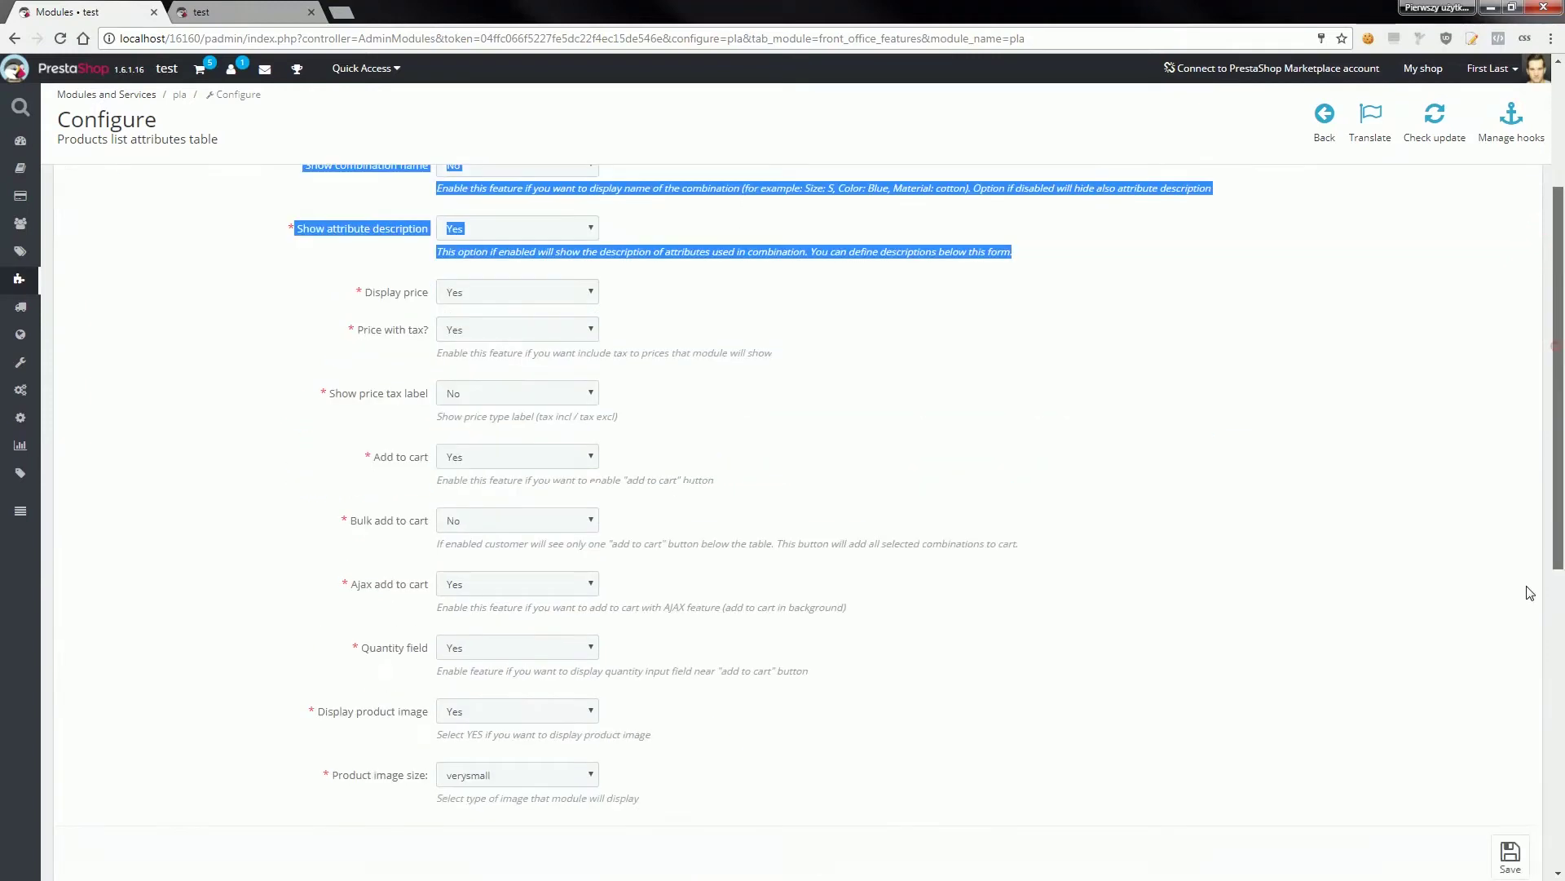
scroll(1529, 592, "down", 7)
left_click(1511, 261)
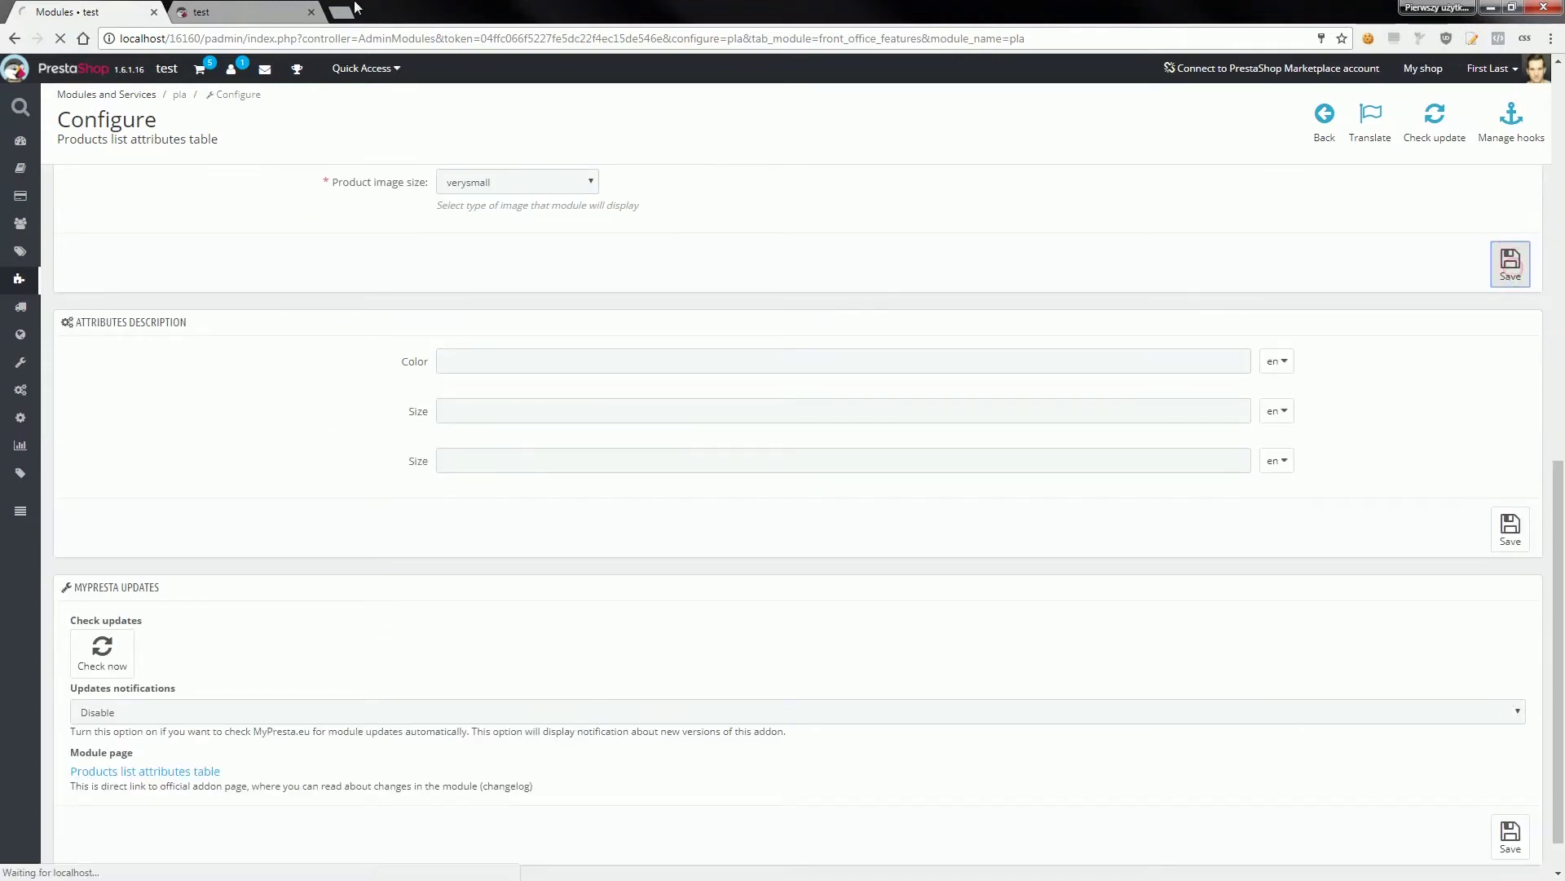
left_click(264, 10)
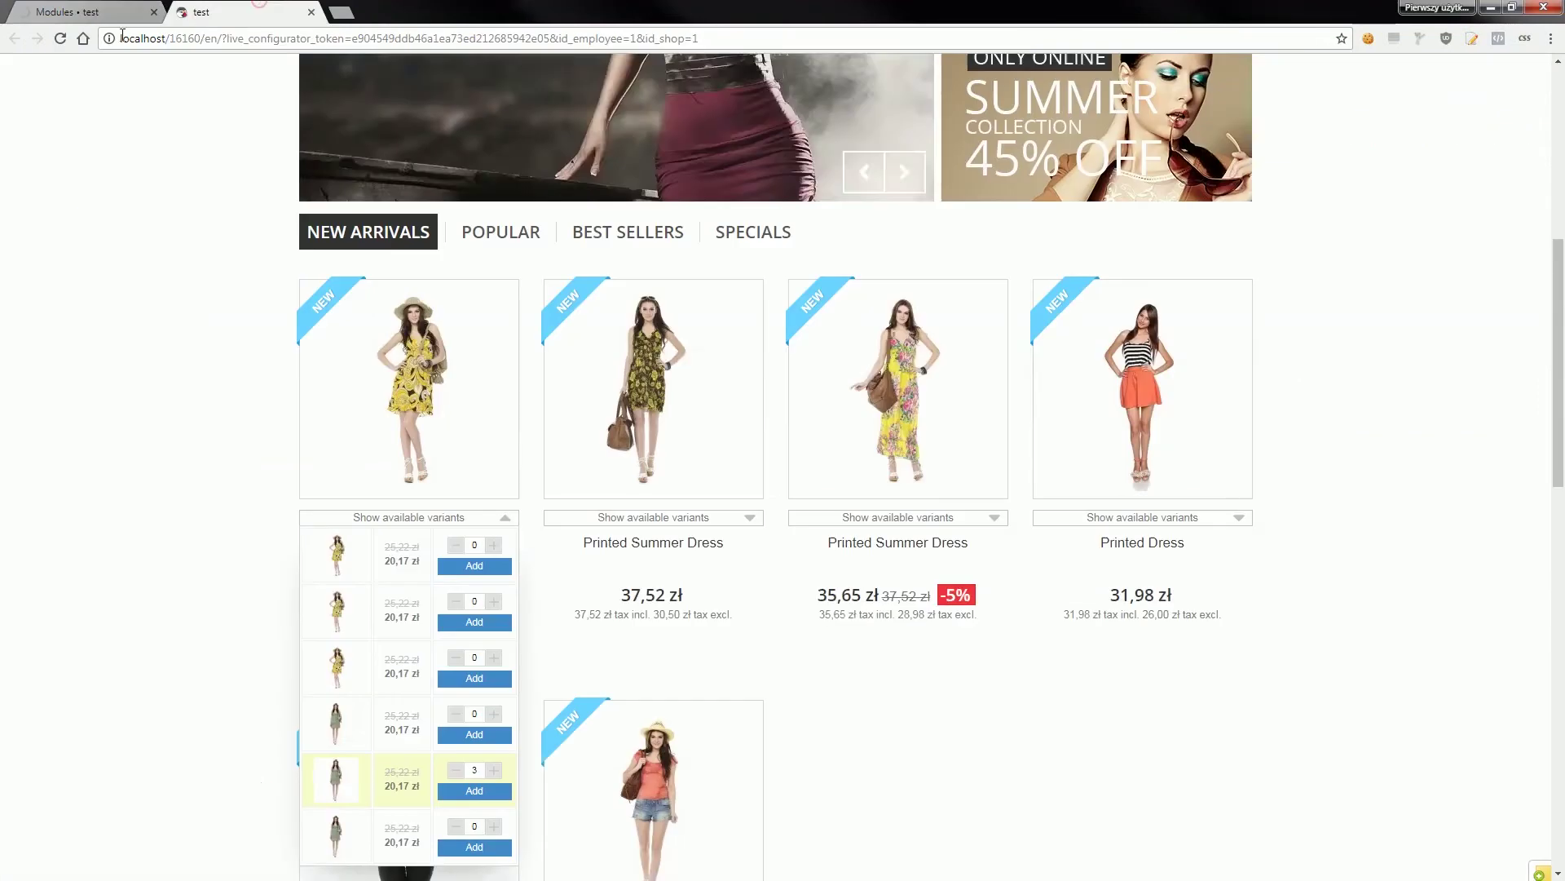
Reload the storefront and scroll New Arrivals to see variant tables shown openly under products.
left_click(59, 40)
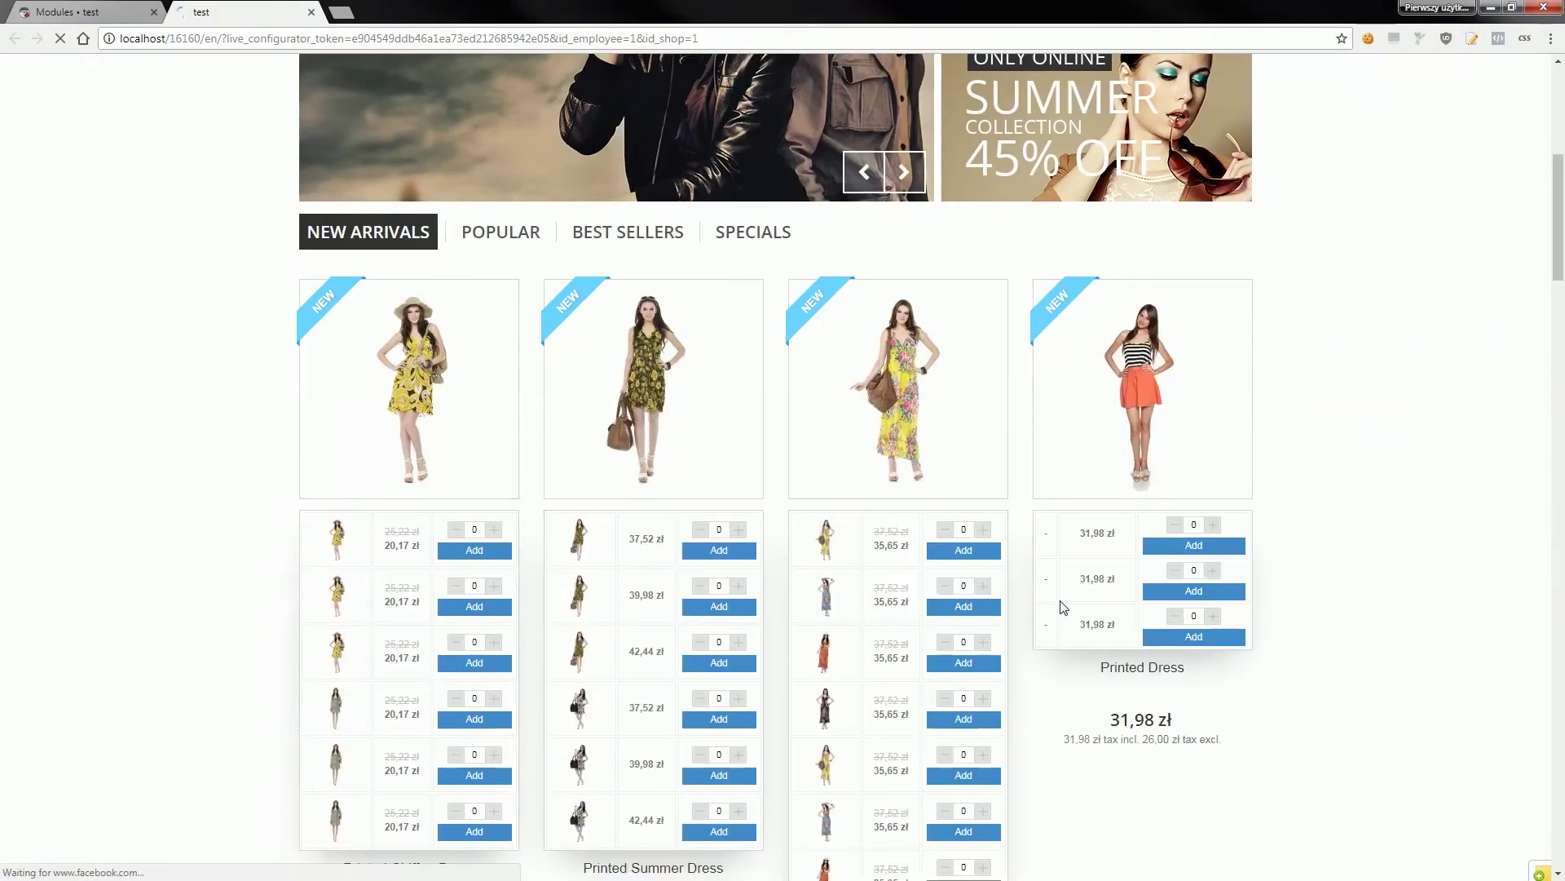
scroll(1563, 253, "down", 7)
scroll(165, 153, "up", 11)
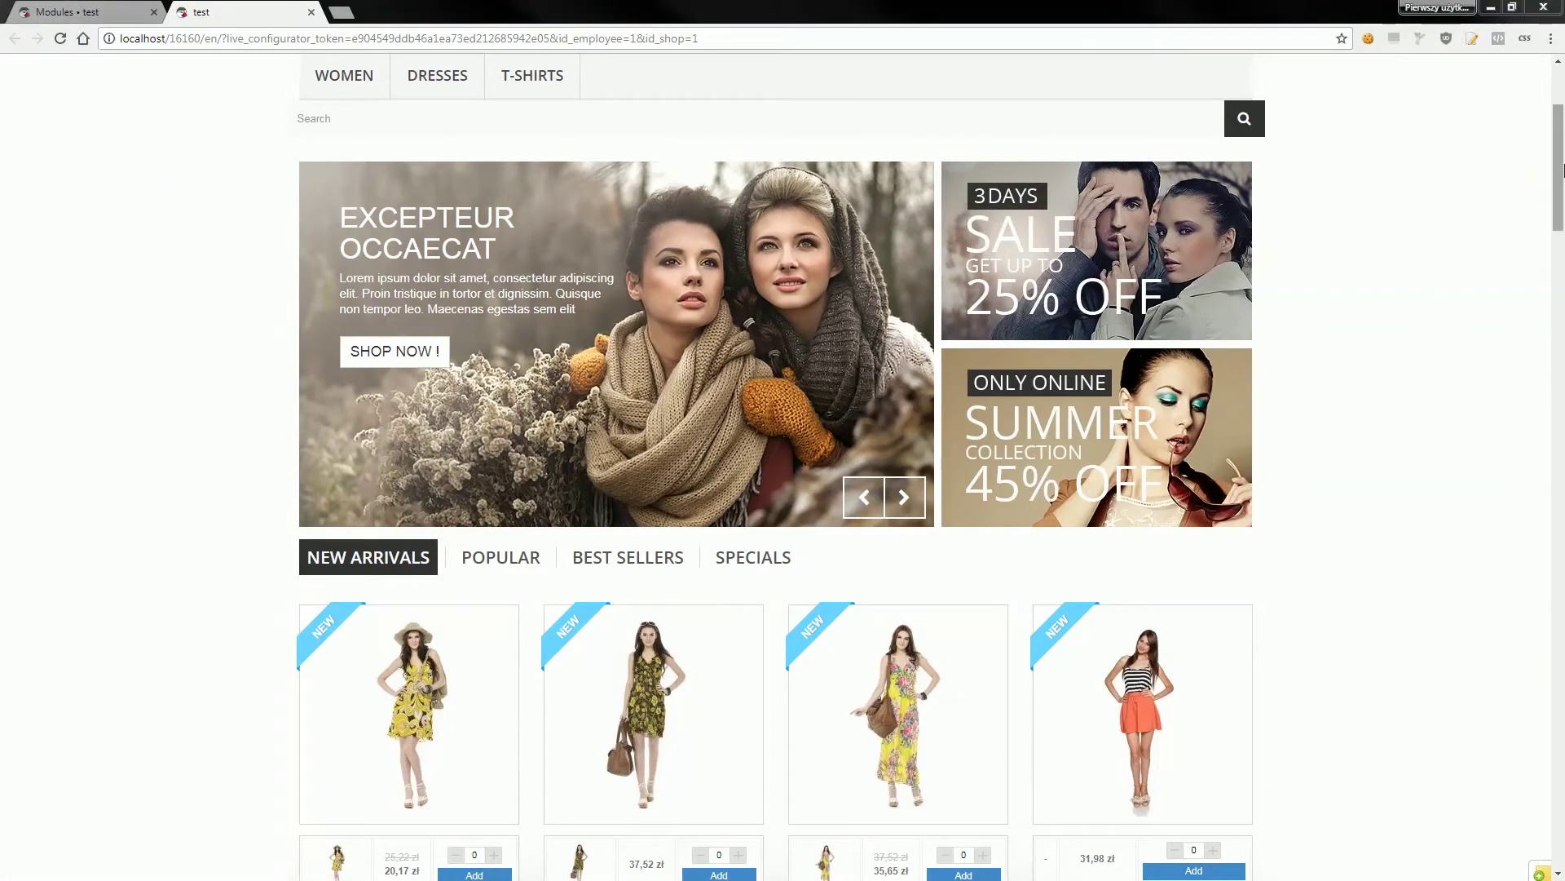
left_click_drag(1560, 155, 1562, 269)
scroll(1138, 127, "up", 4)
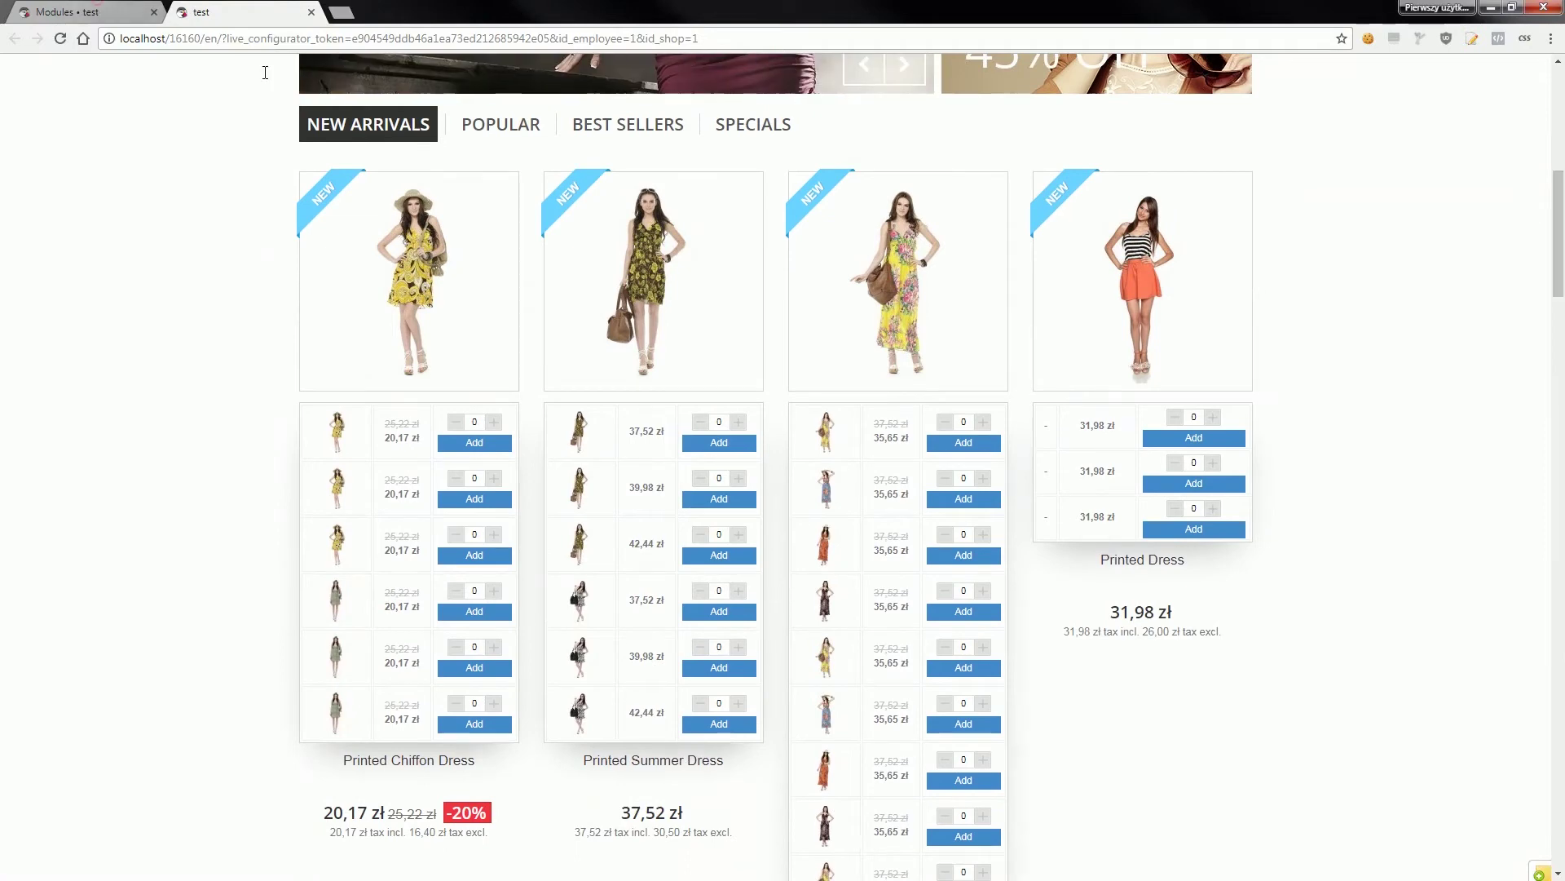
left_click(122, 10)
Set Dropdown effect back to Yes and save the module settings.
left_click(549, 286)
left_click(538, 329)
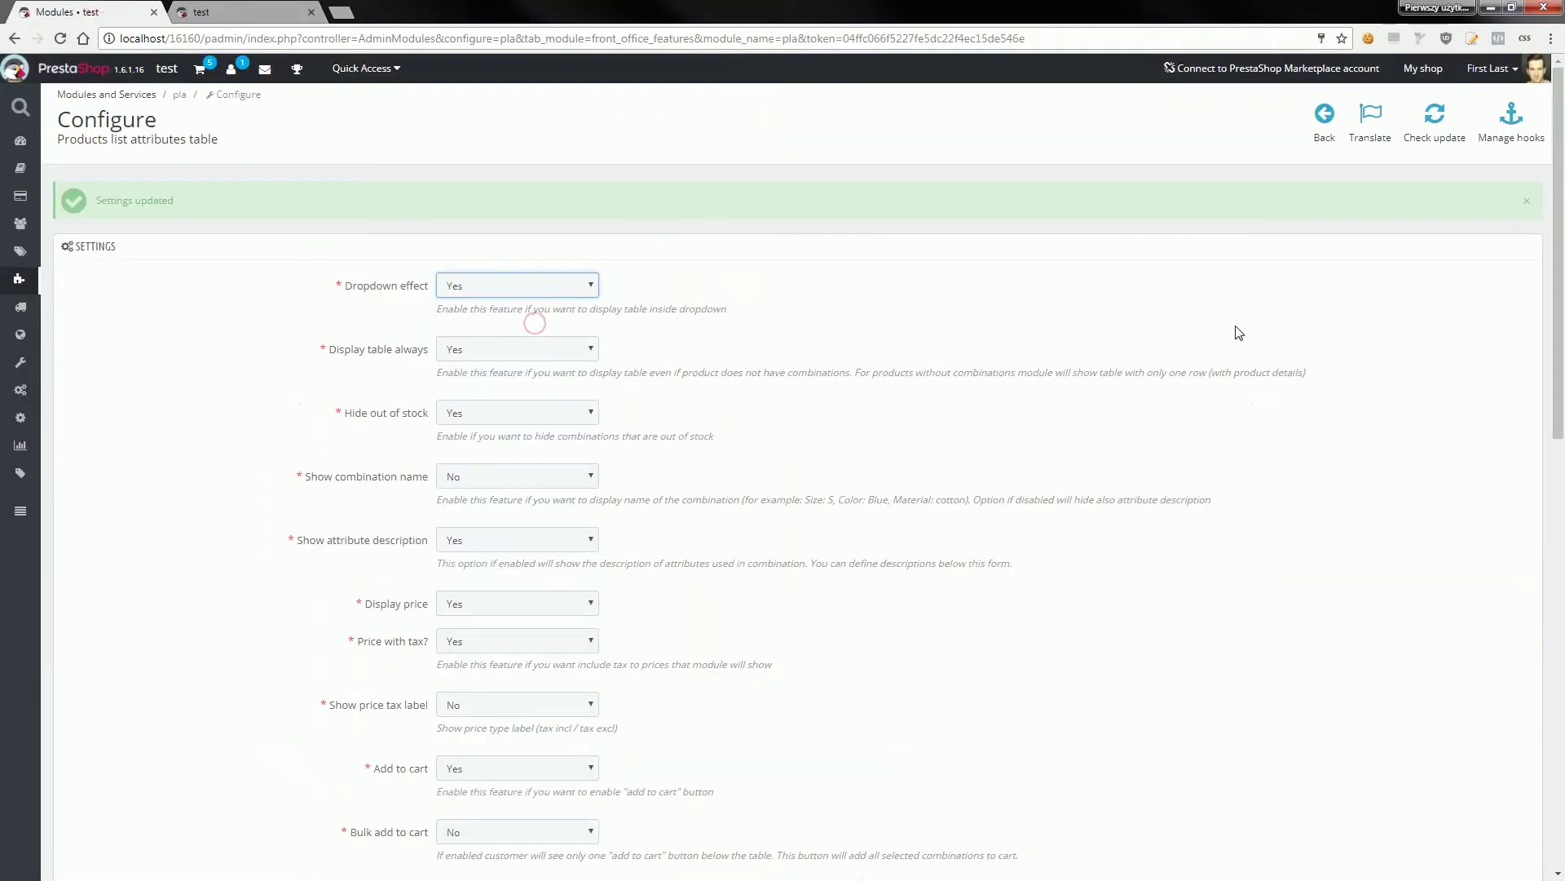
scroll(1233, 329, "down", 7)
left_click(1514, 576)
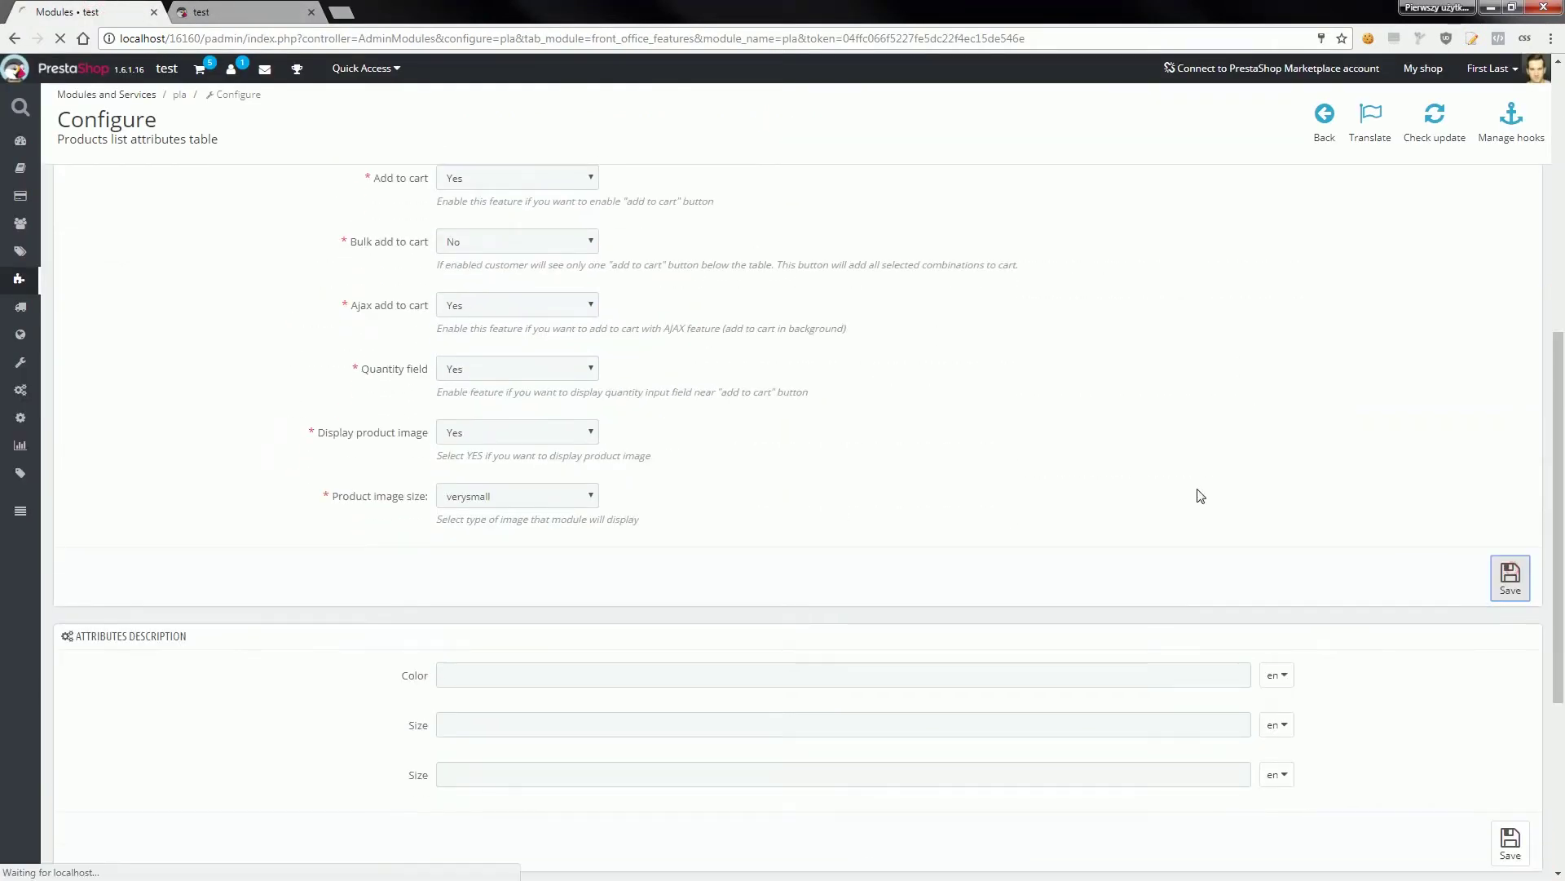
left_click(181, 8)
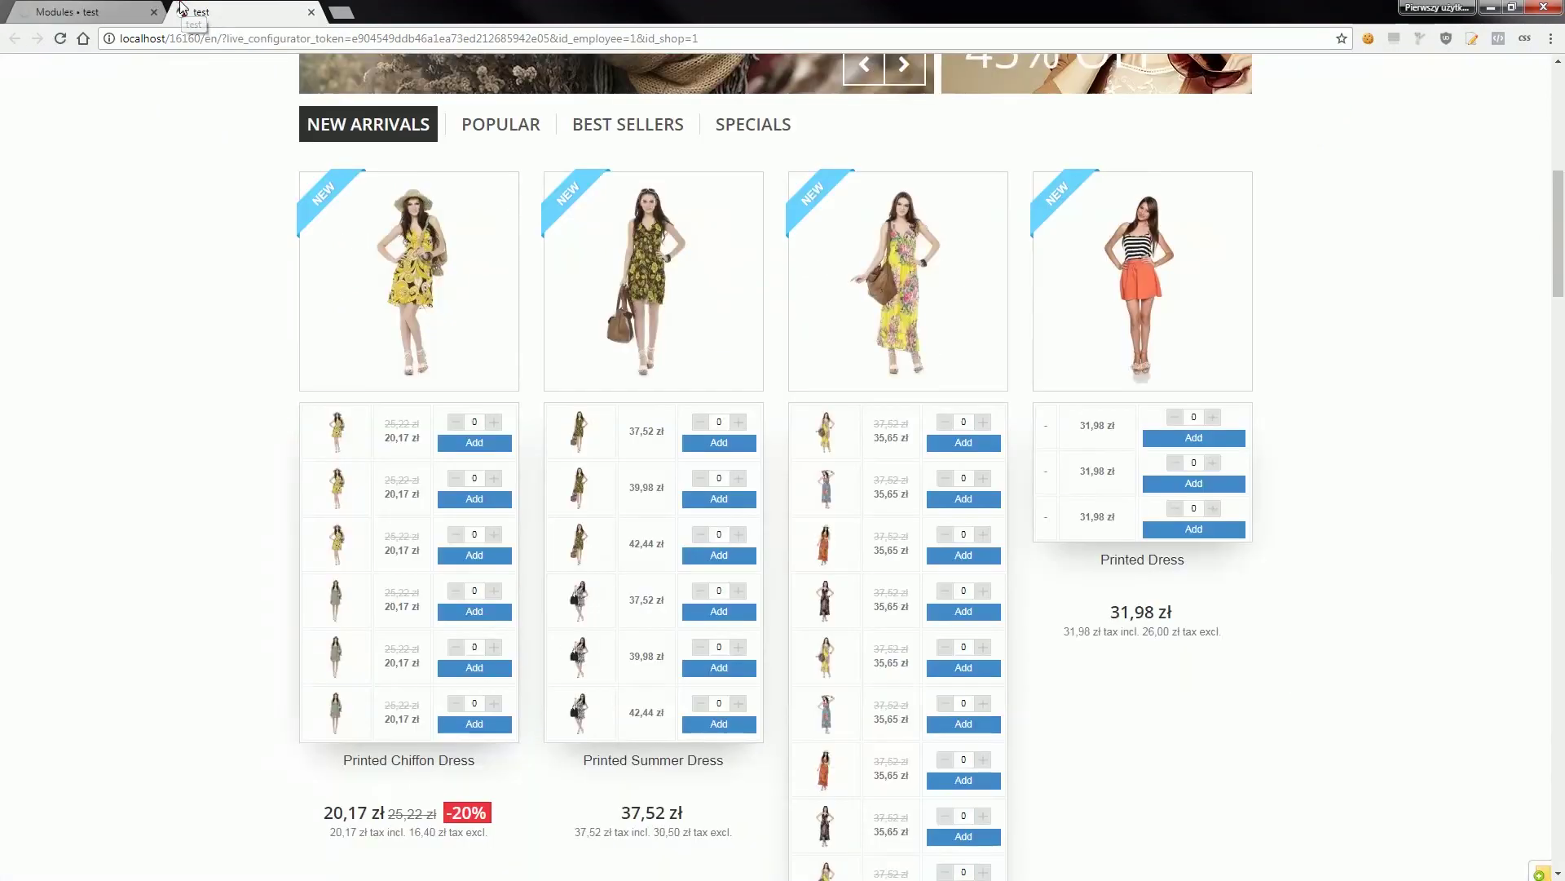
Set Show combination name to Yes and Display product image to No, and save.
left_click(97, 10)
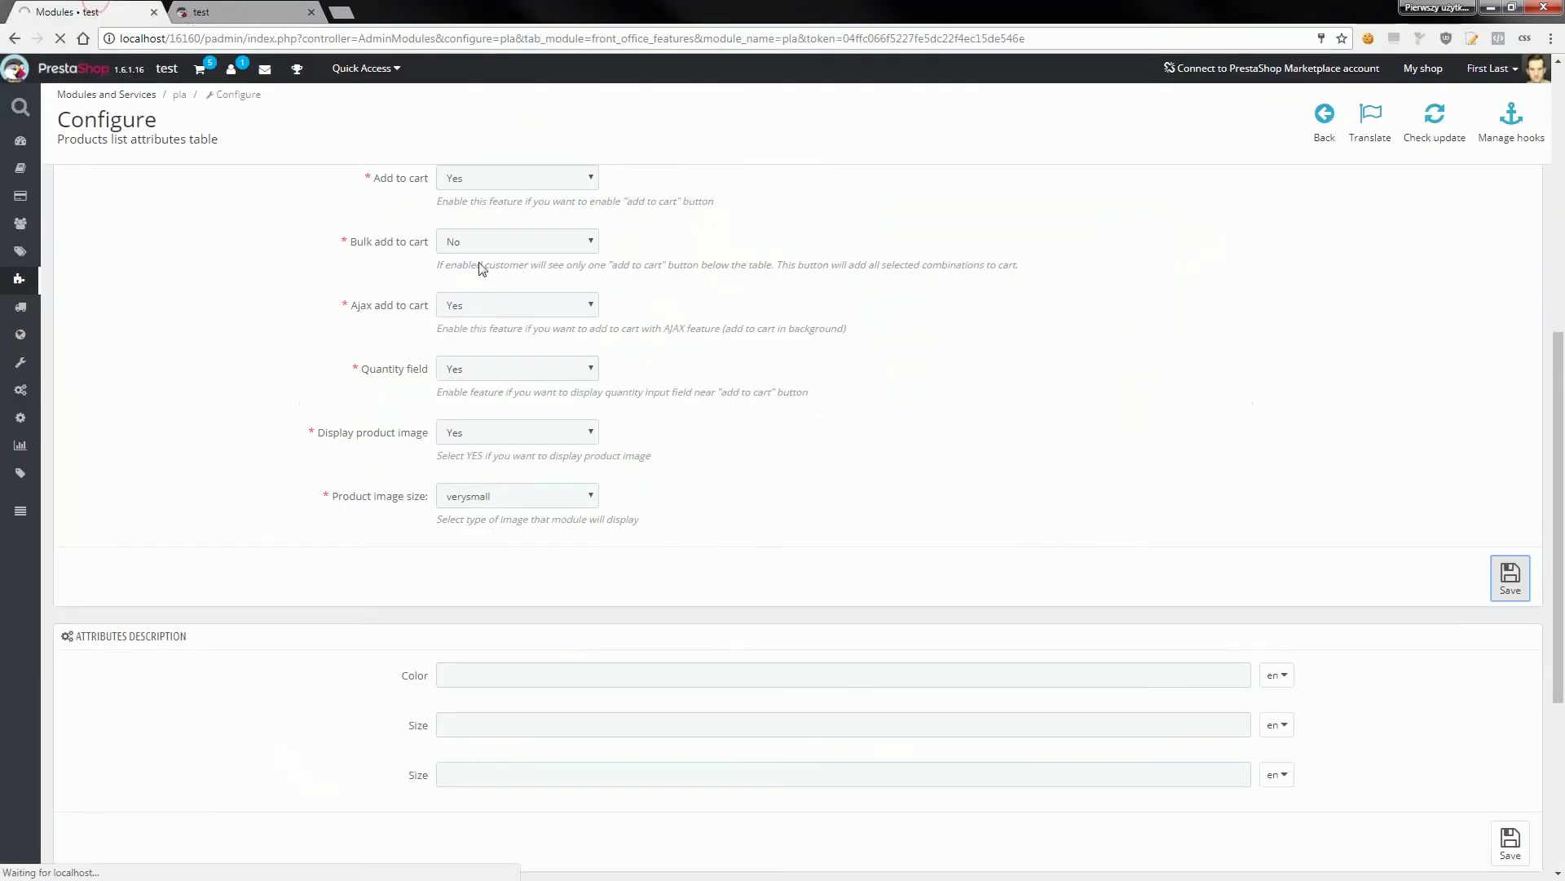
scroll(730, 449, "down", 5)
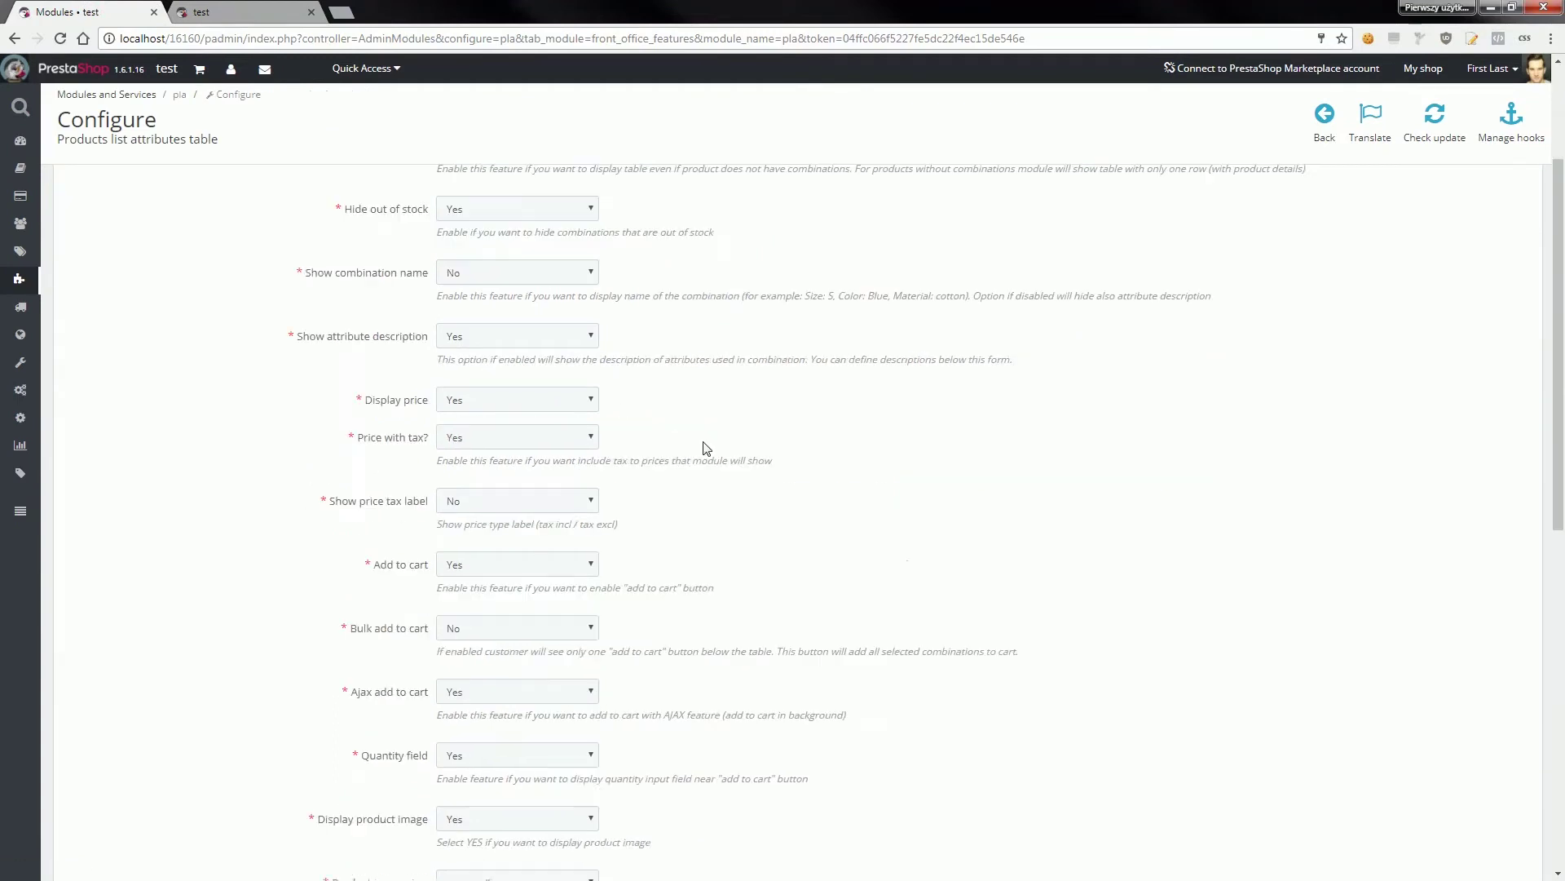
scroll(730, 449, "down", 1)
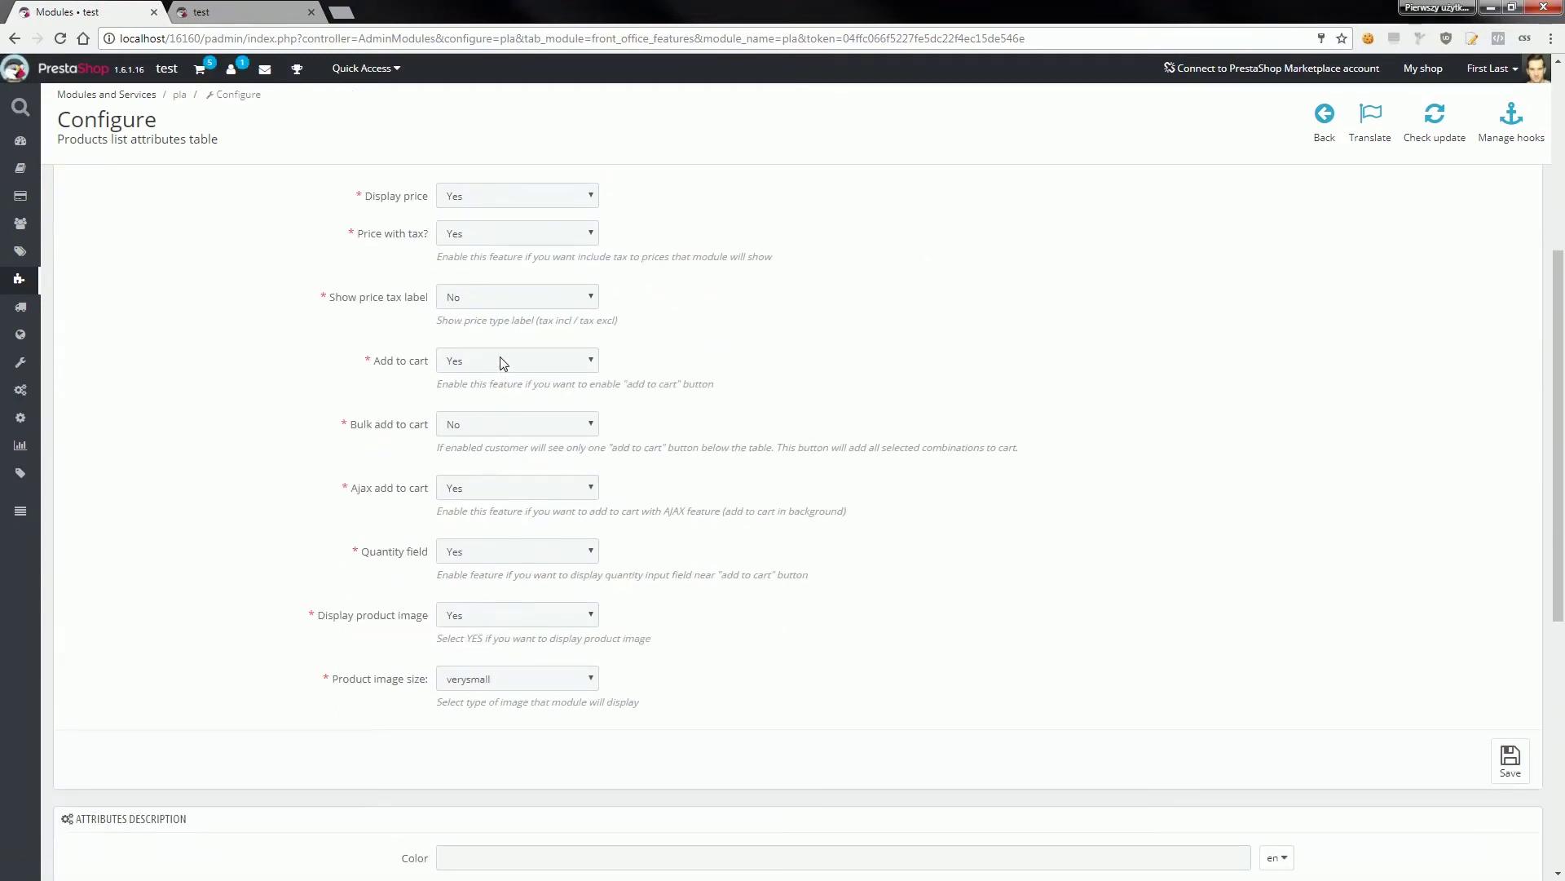
scroll(503, 363, "up", 1)
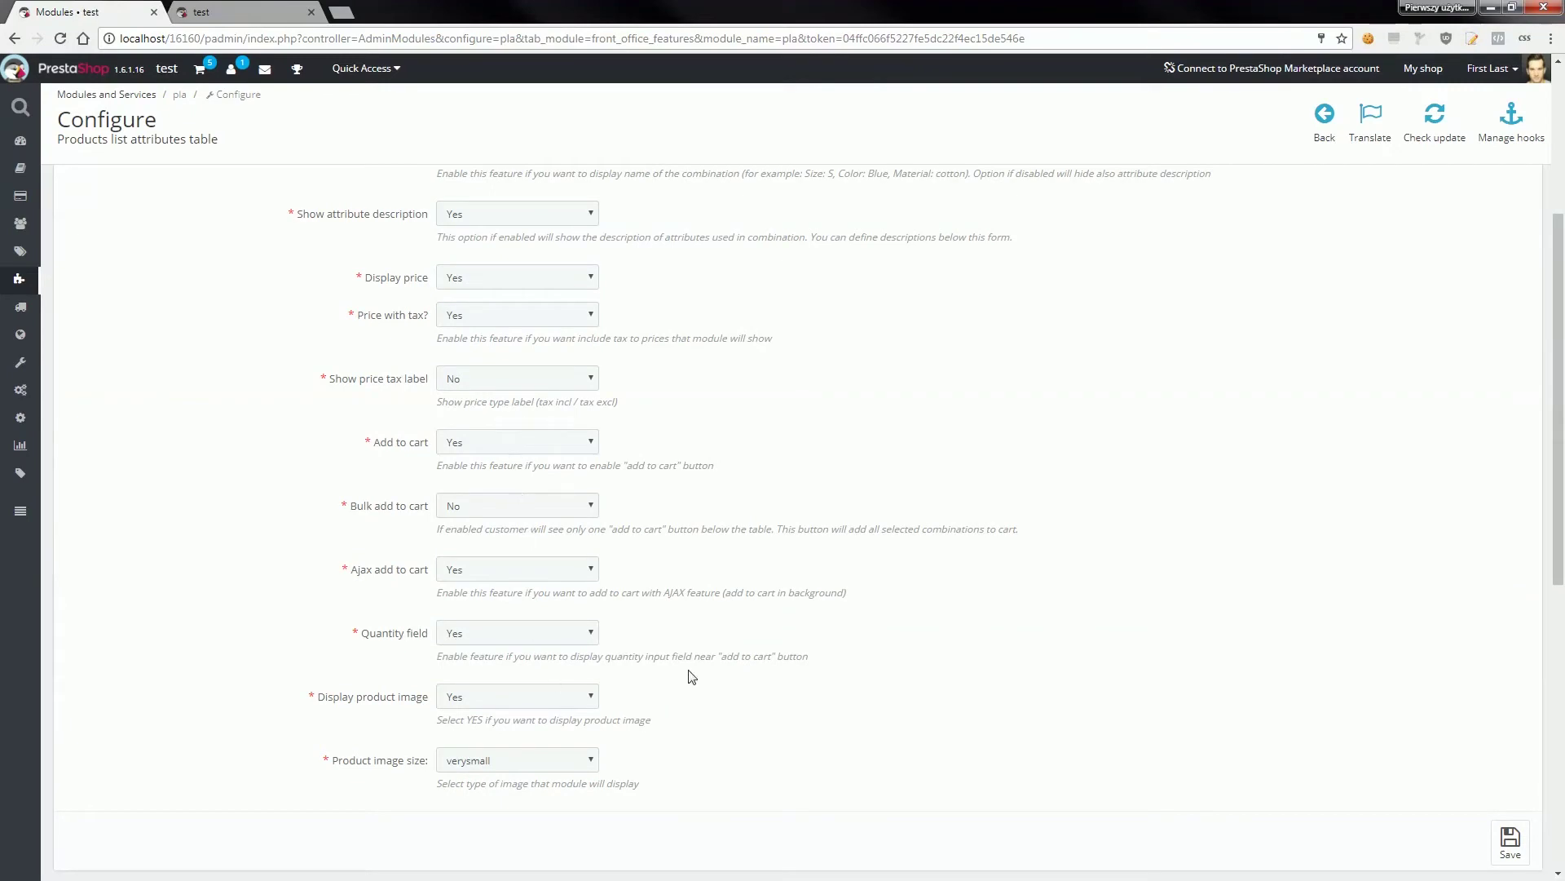
scroll(554, 396, "up", 2)
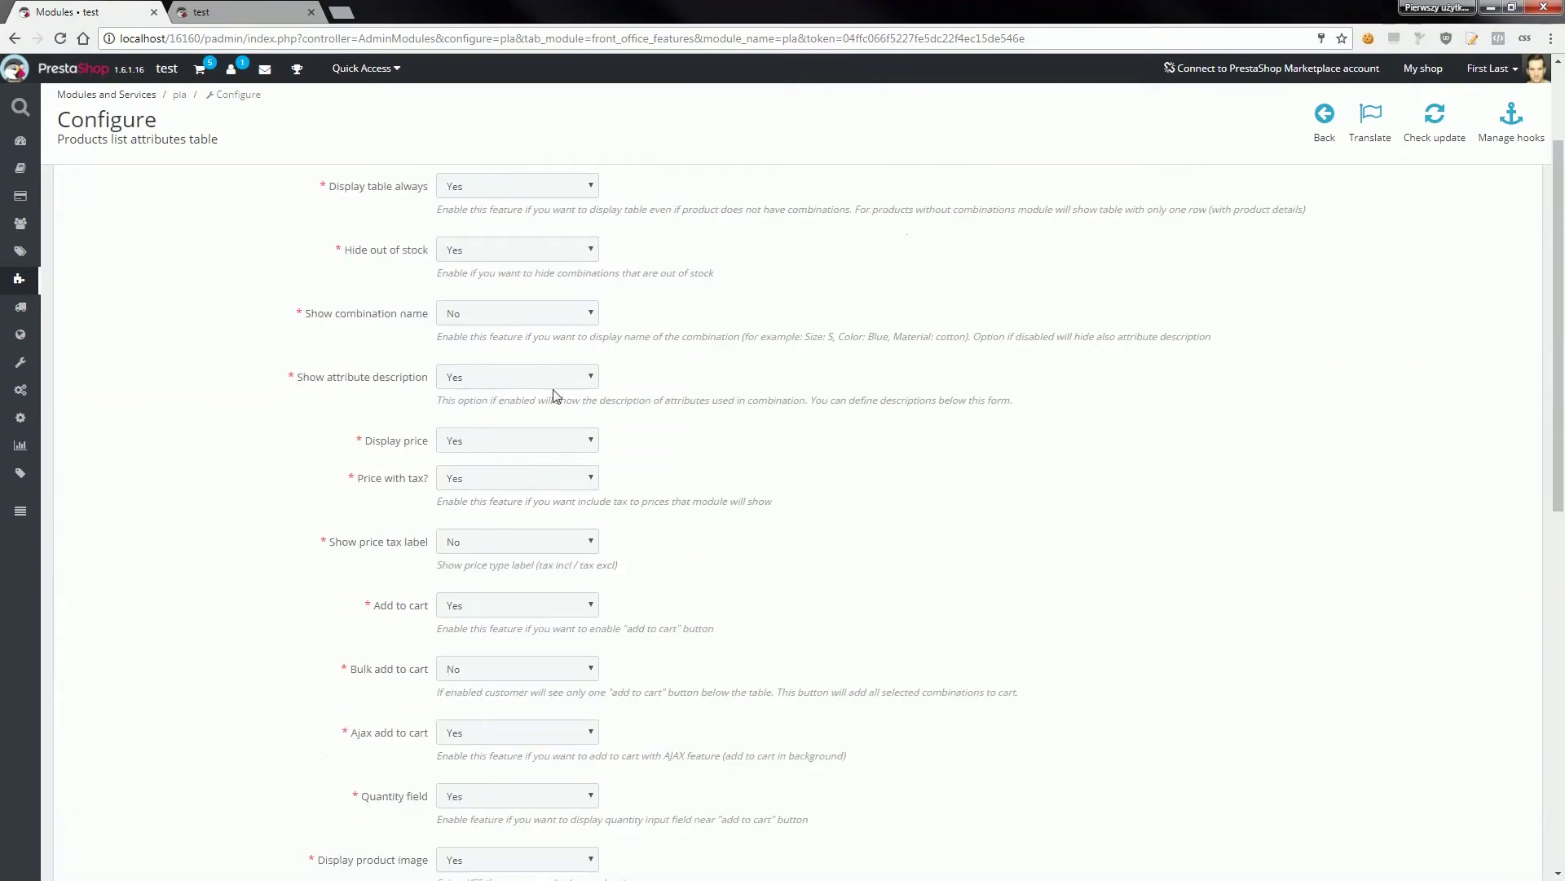
left_click(493, 317)
left_click(484, 346)
scroll(619, 597, "down", 3)
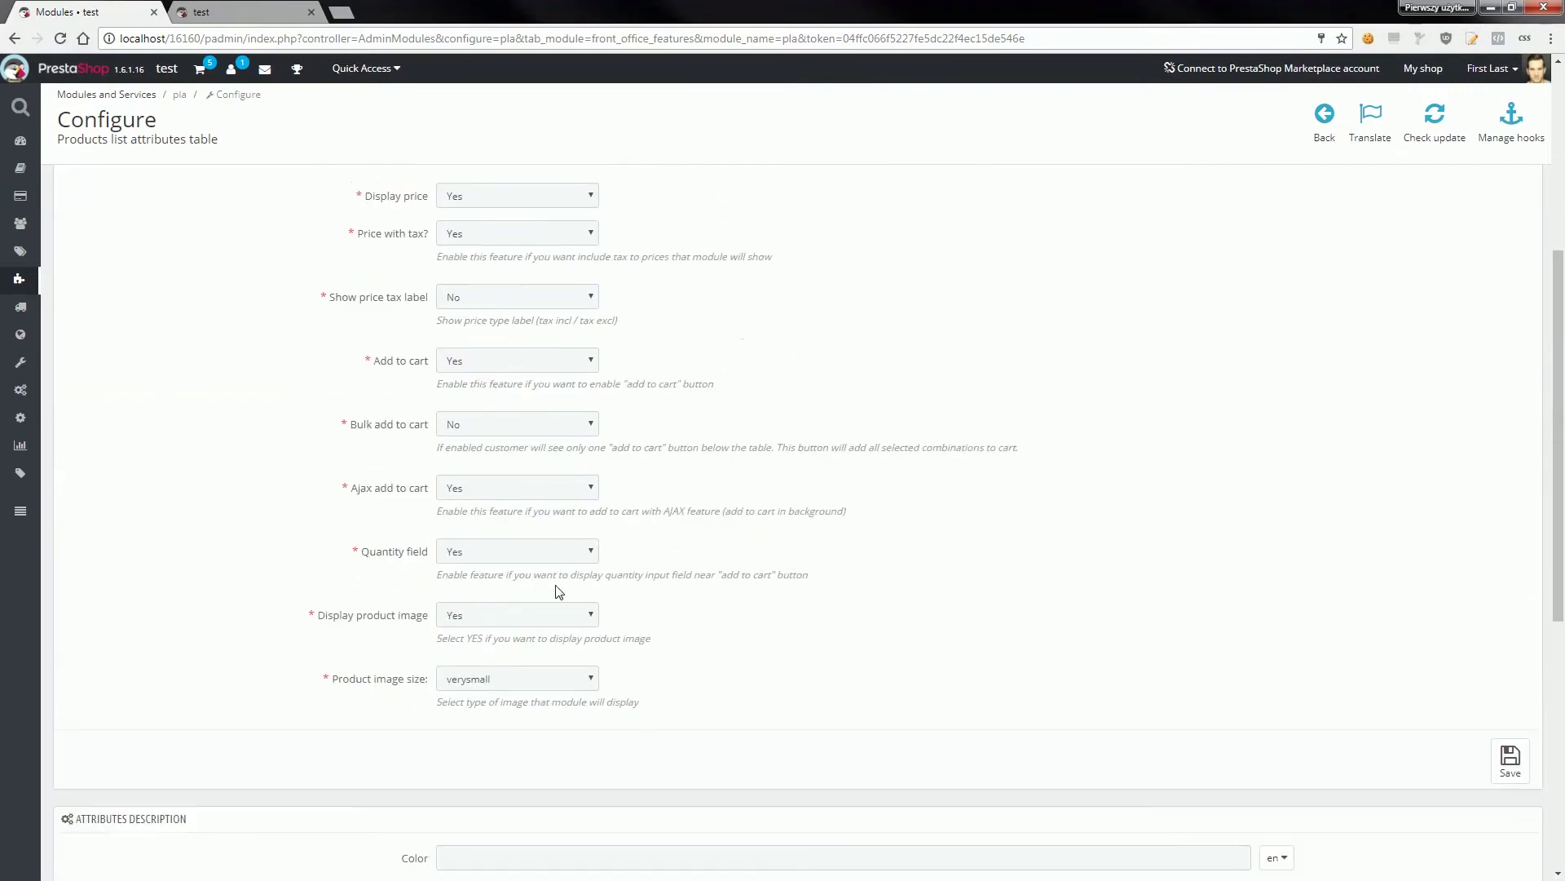
left_click(542, 613)
left_click(493, 644)
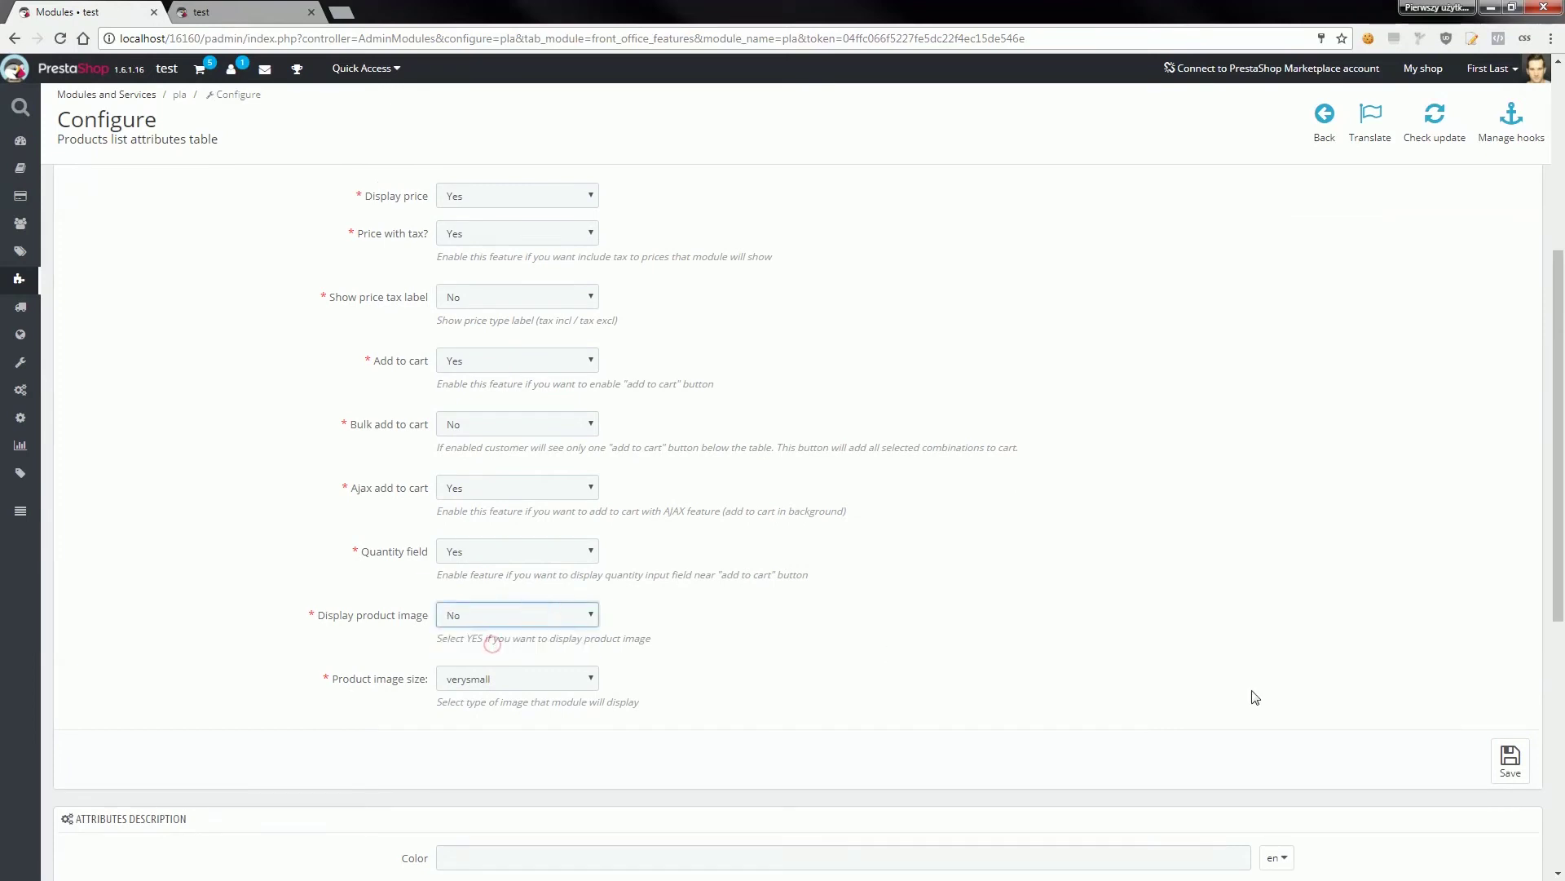
left_click(1510, 759)
left_click(280, 8)
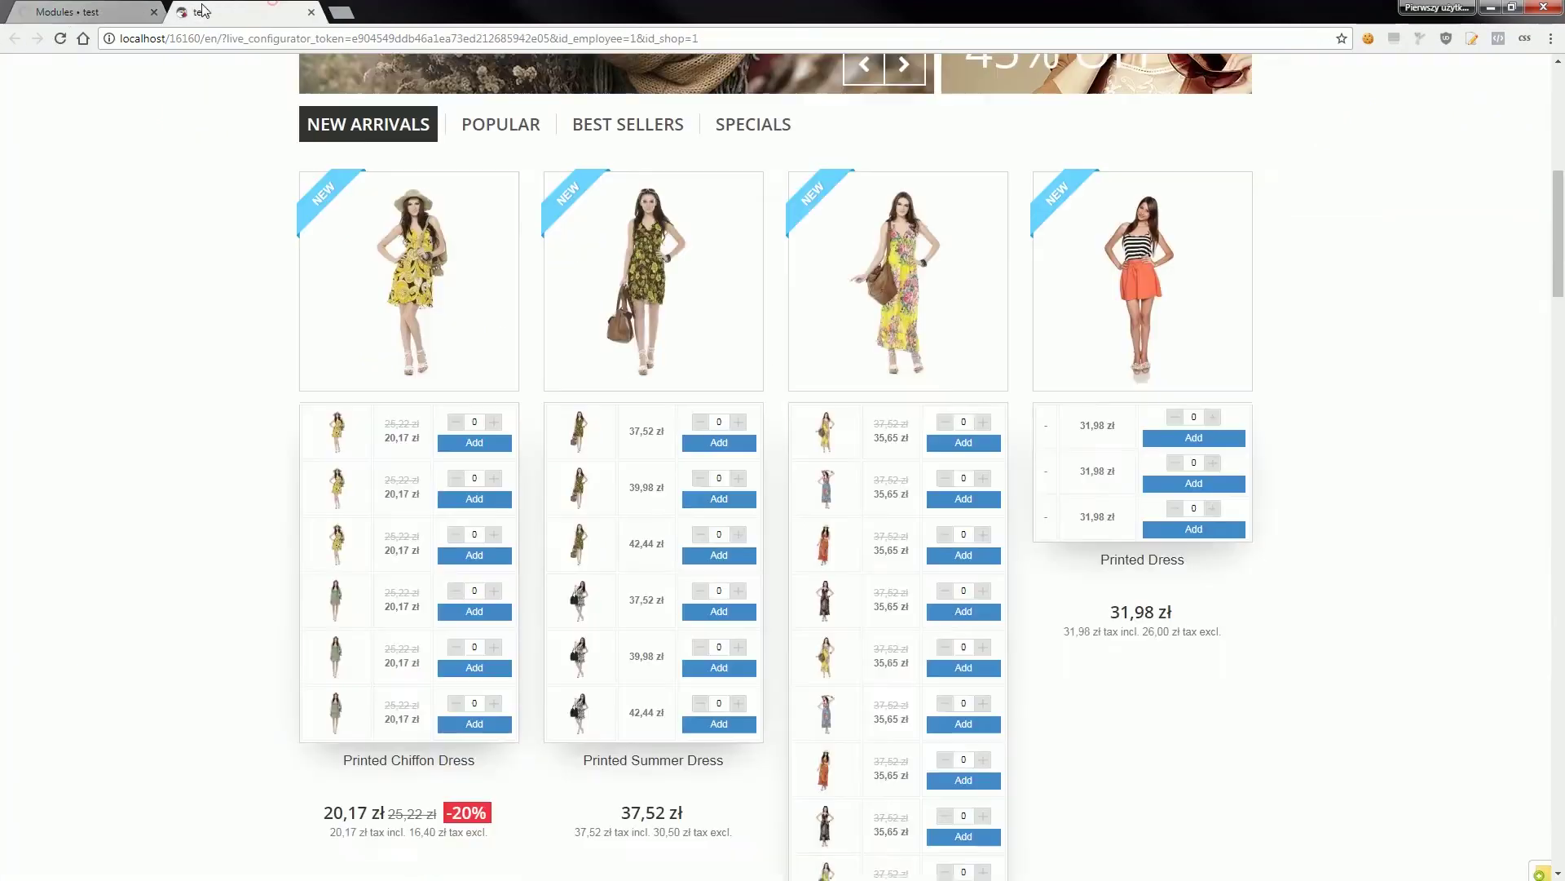
Reload the storefront and expand the Printed Chiffon Dress's variants, now listed by size and colour.
left_click(59, 38)
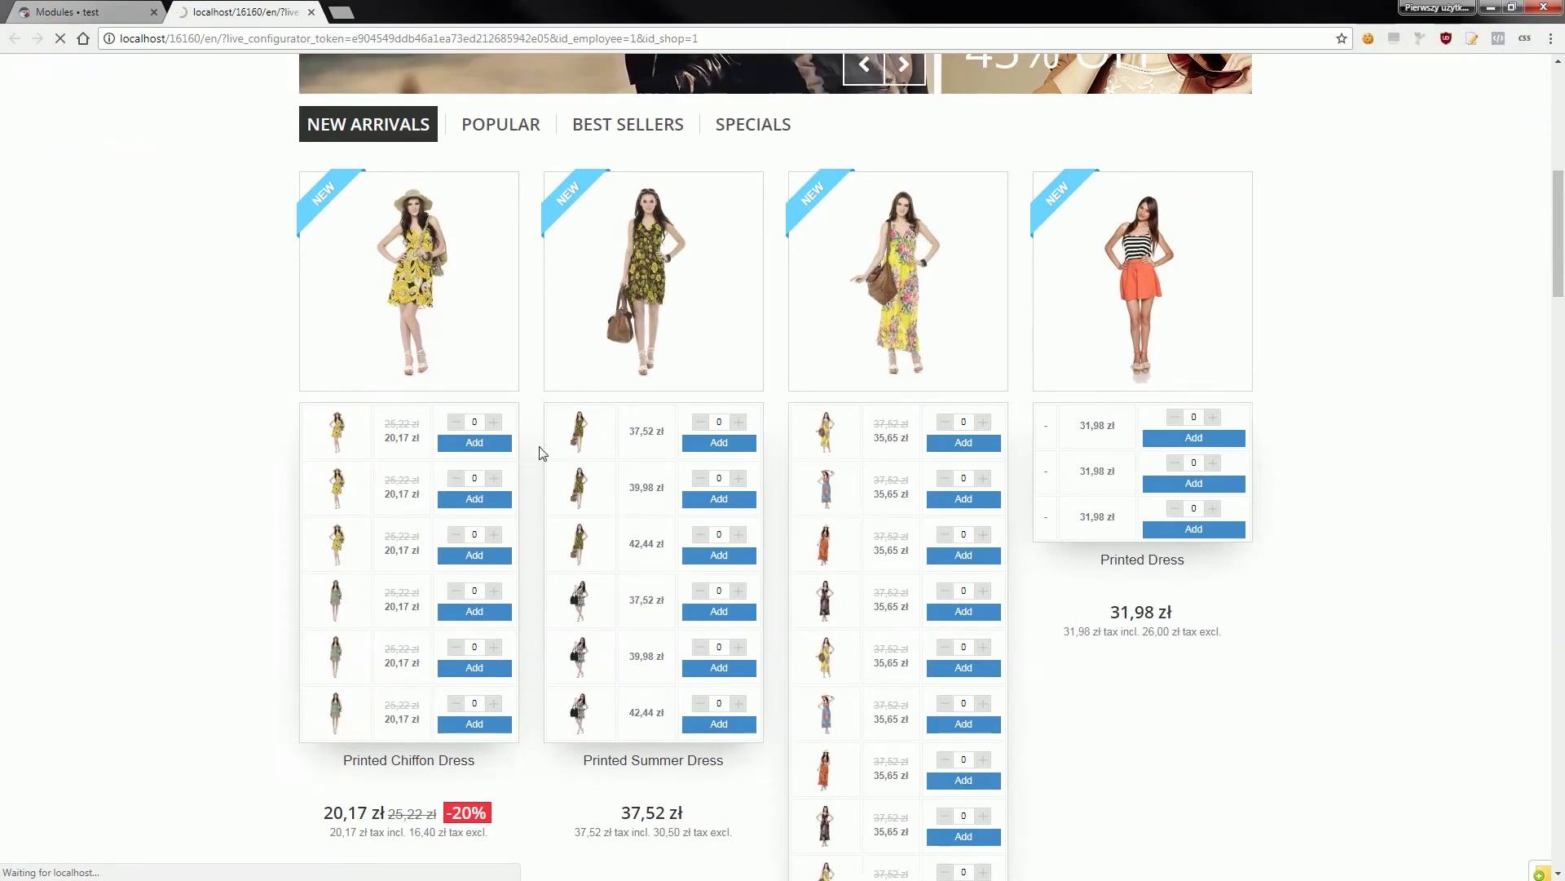
scroll(543, 326, "down", 2)
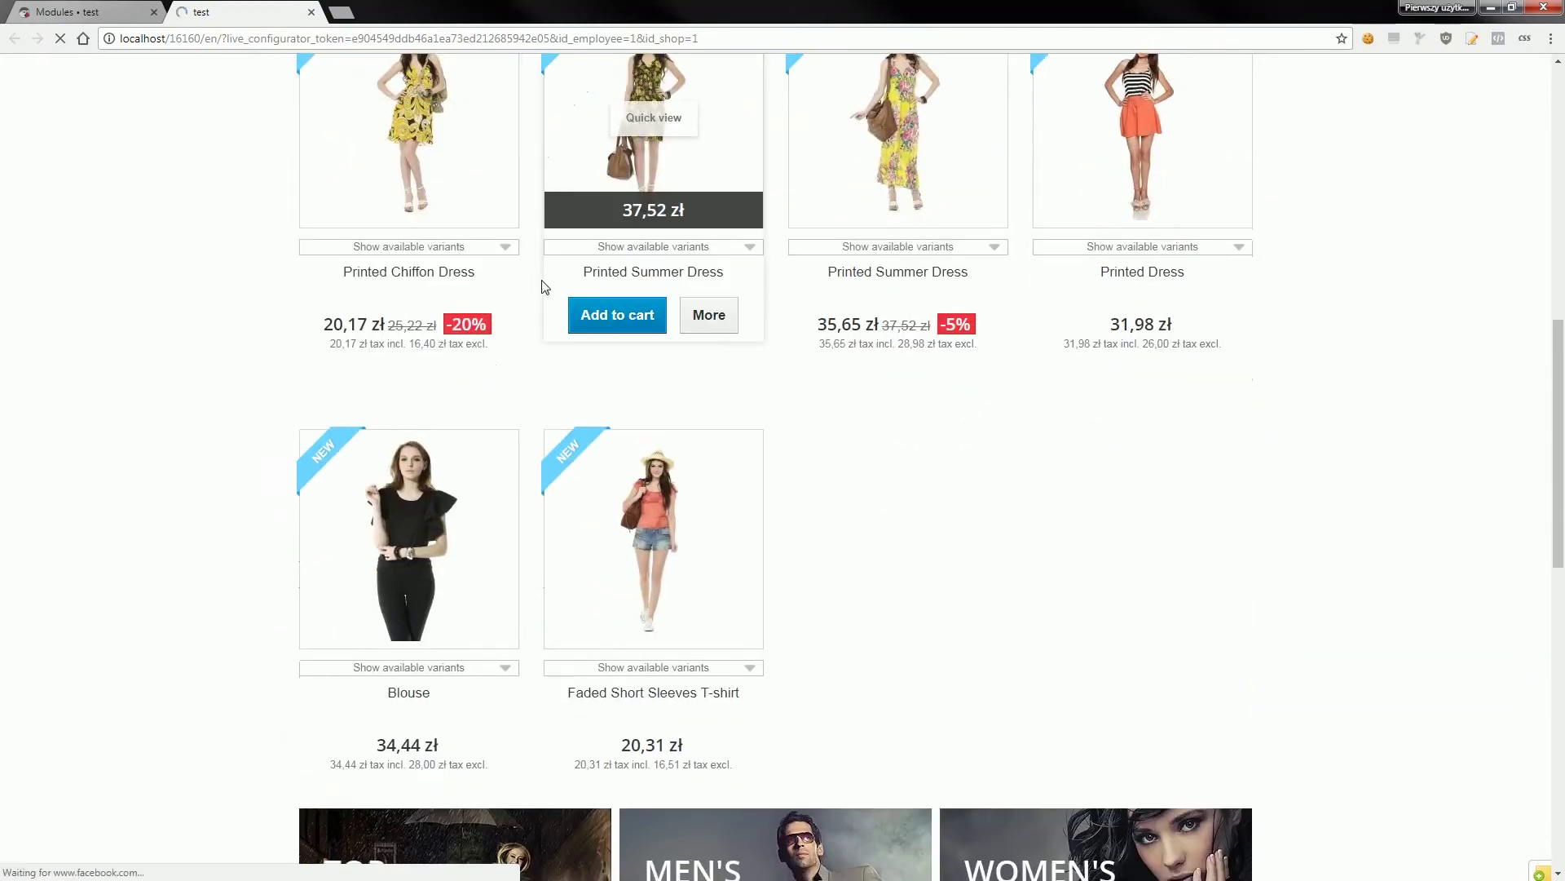
left_click(501, 247)
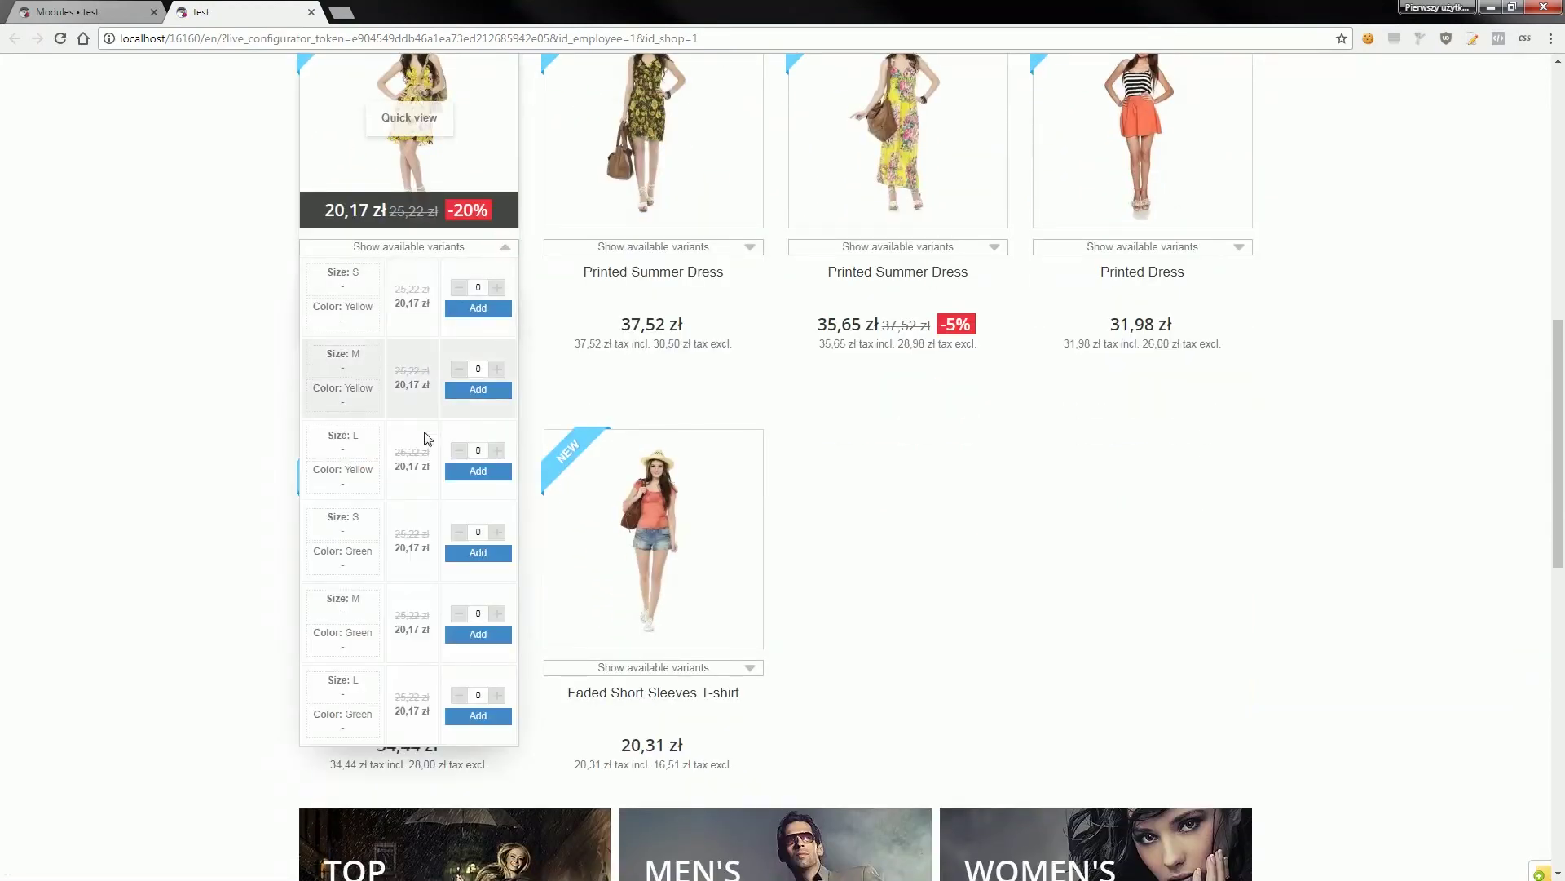
scroll(1276, 674, "up", 5)
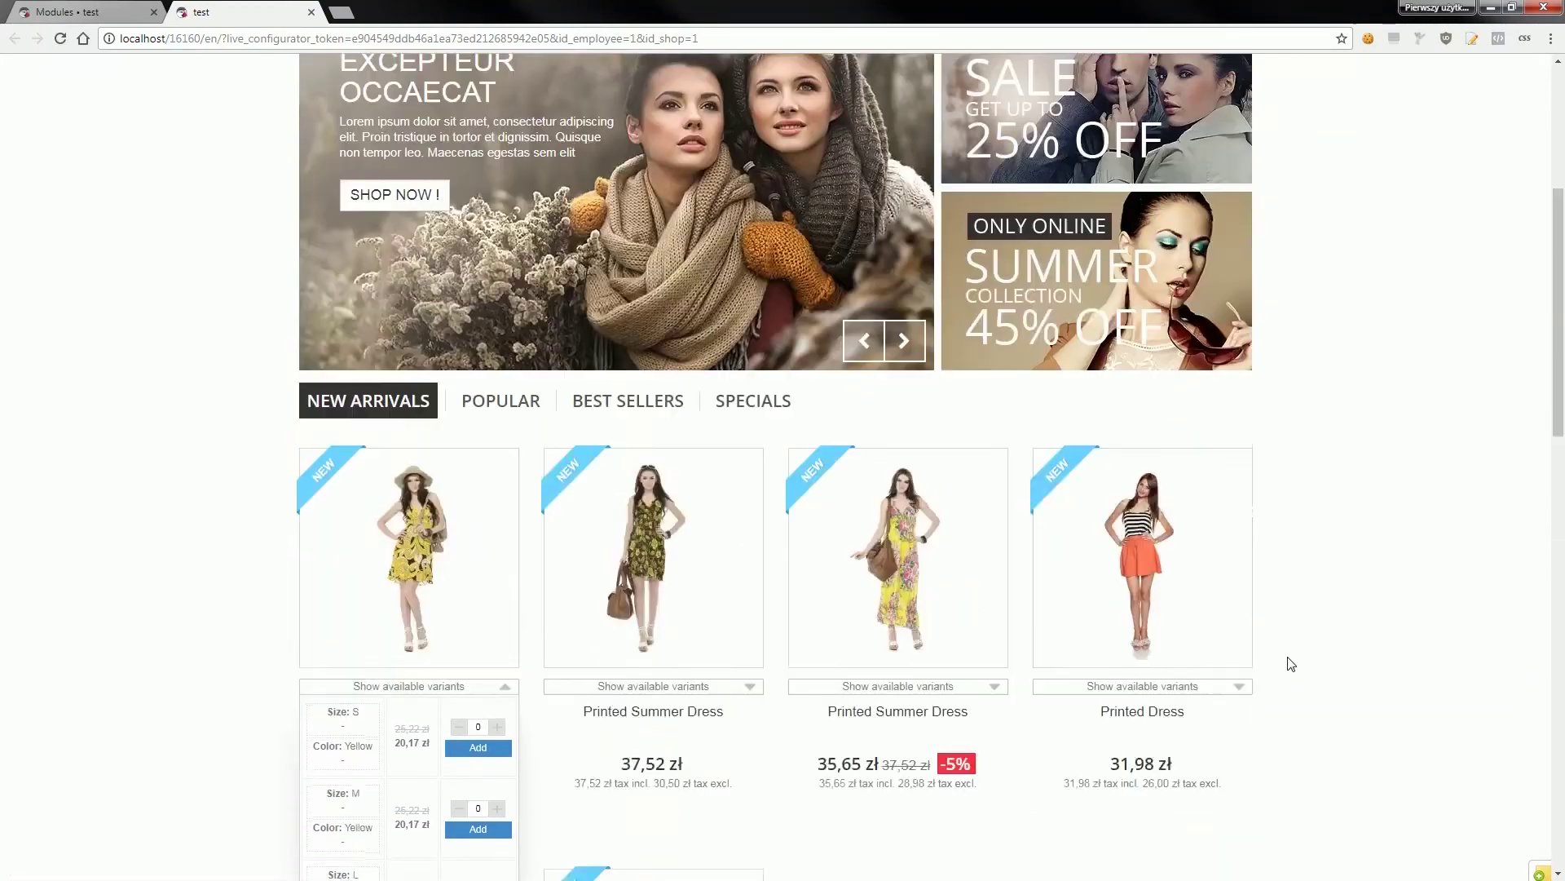
scroll(1291, 663, "up", 5)
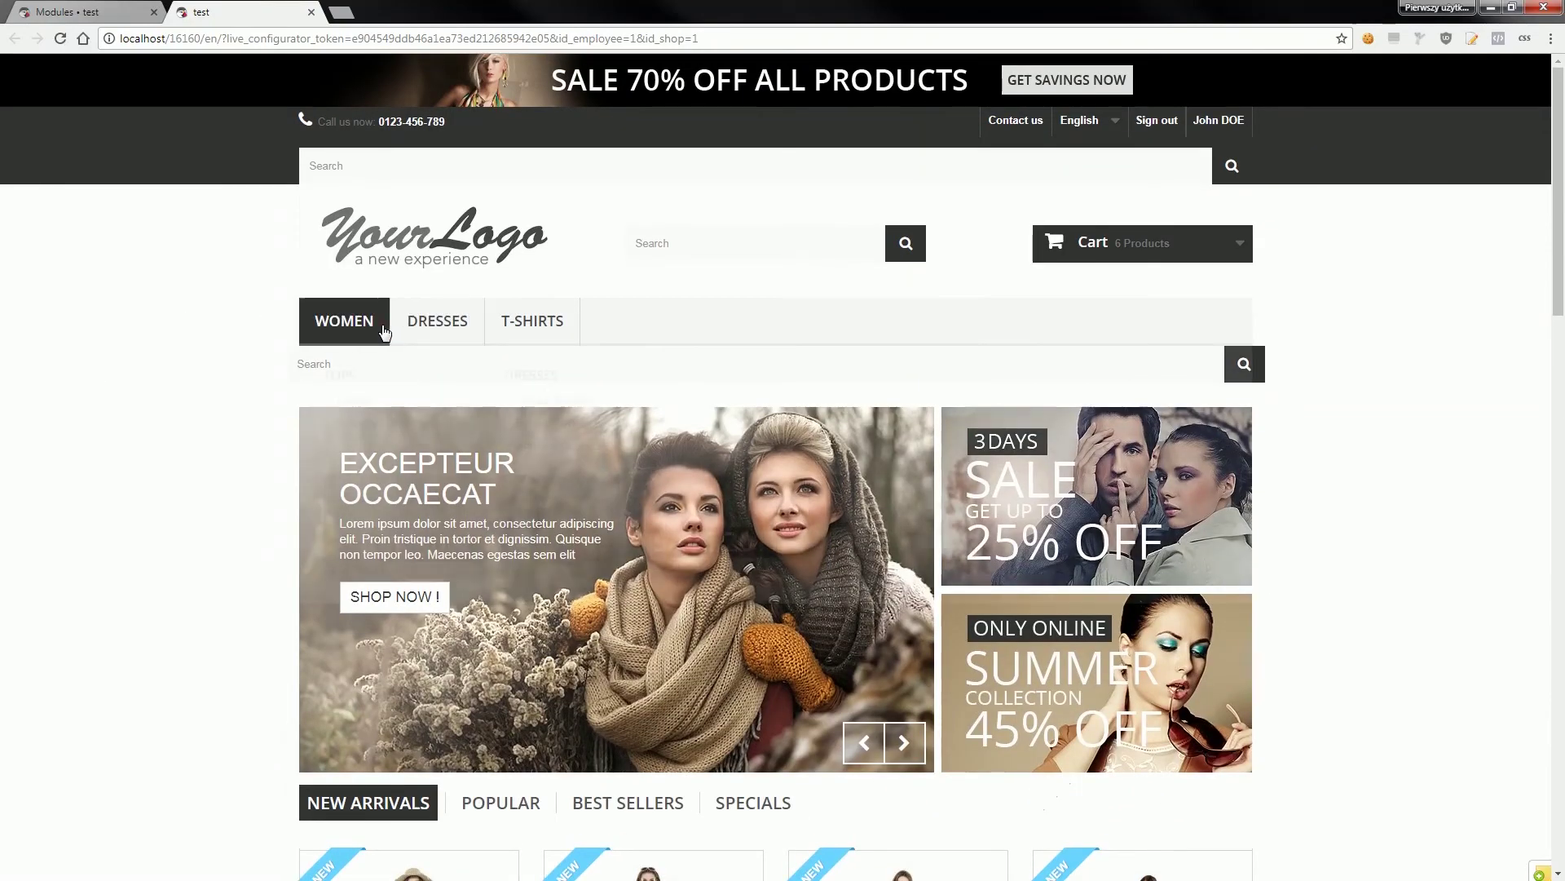
On the Women category page, open and close the Printed Dress's variants list, then filter to Casual.
left_click(379, 330)
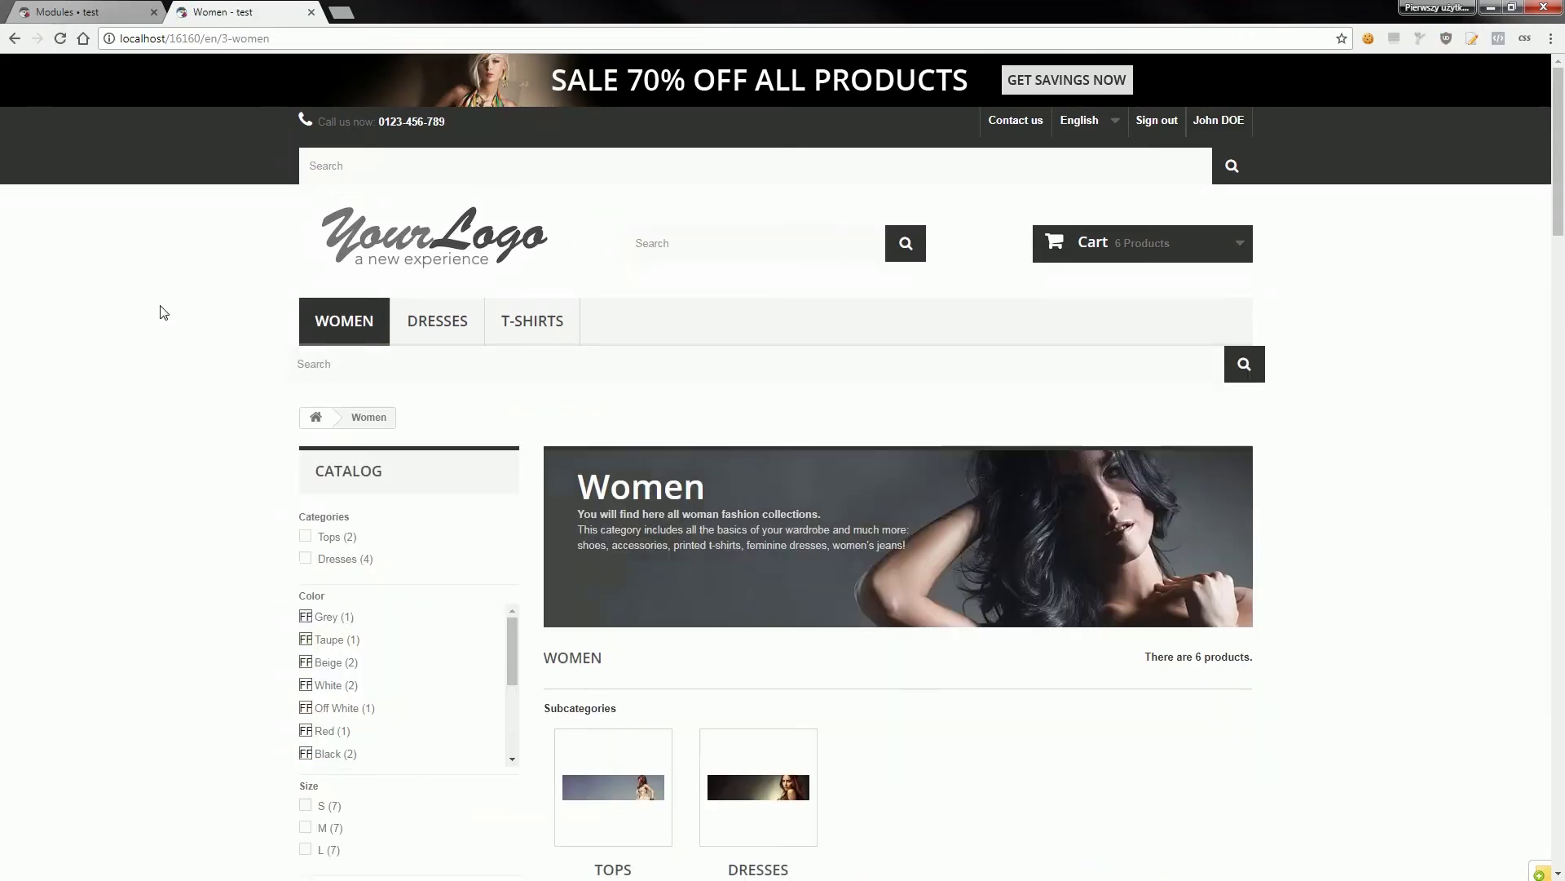
scroll(163, 310, "down", 5)
scroll(181, 261, "down", 1)
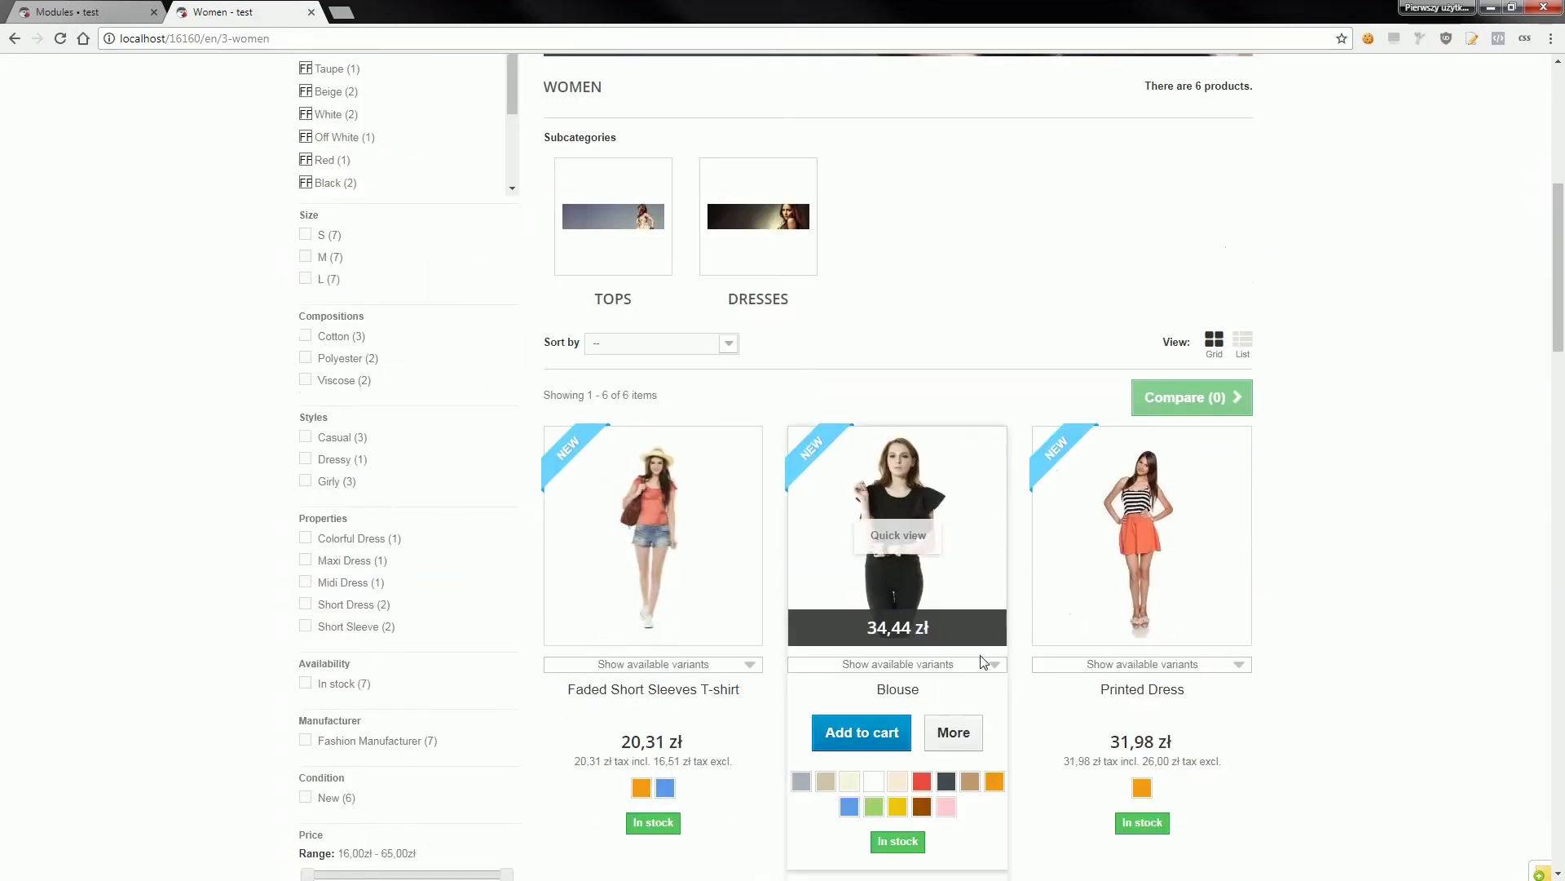
left_click(1159, 663)
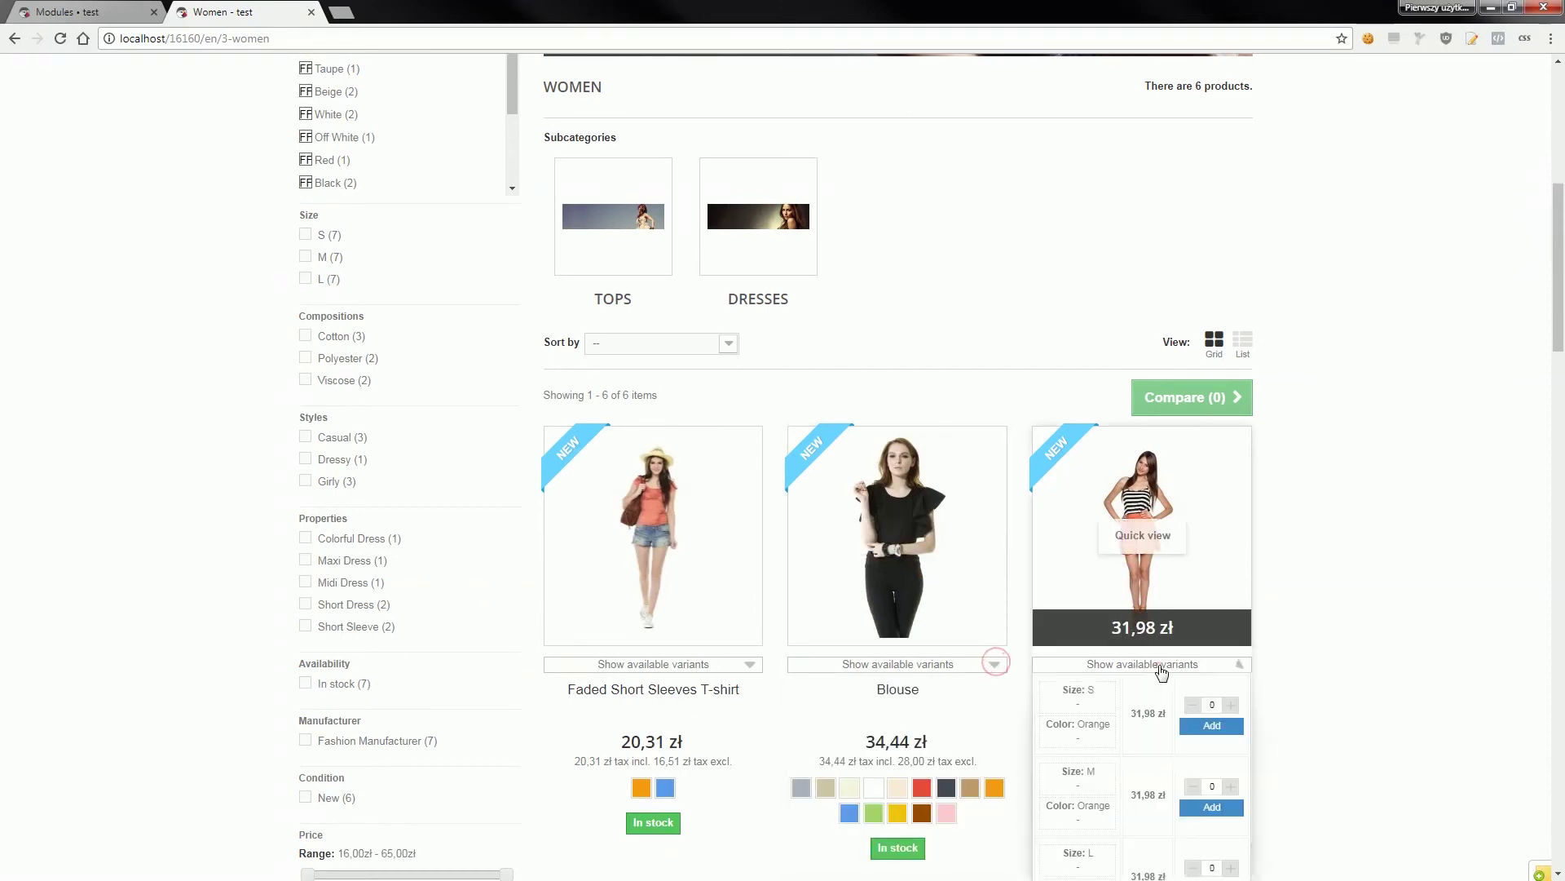
left_click(1159, 663)
scroll(1345, 675, "up", 1)
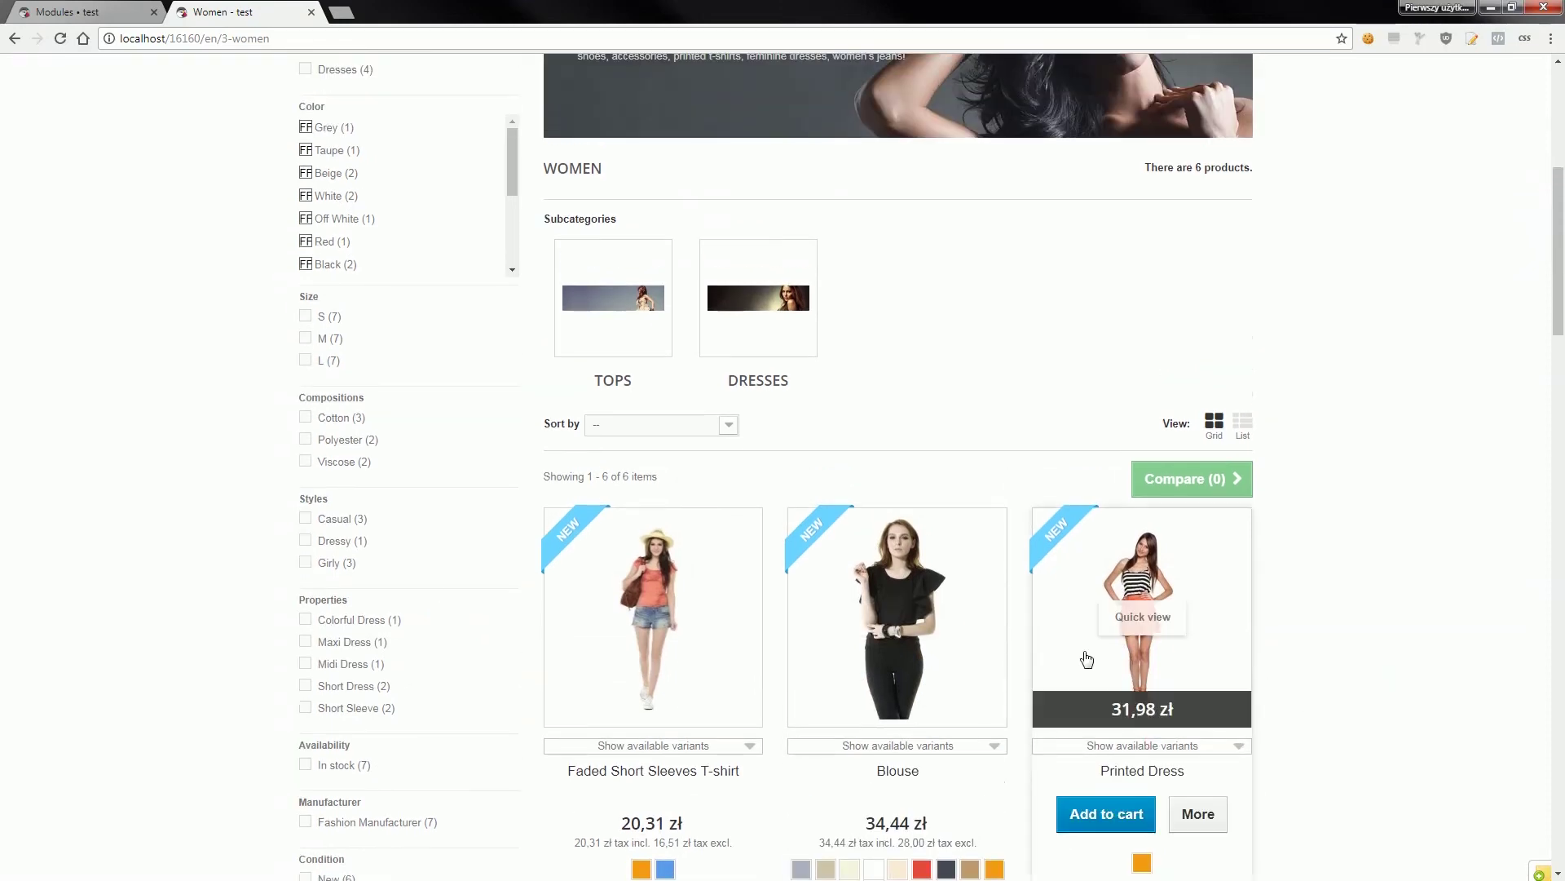
left_click(306, 519)
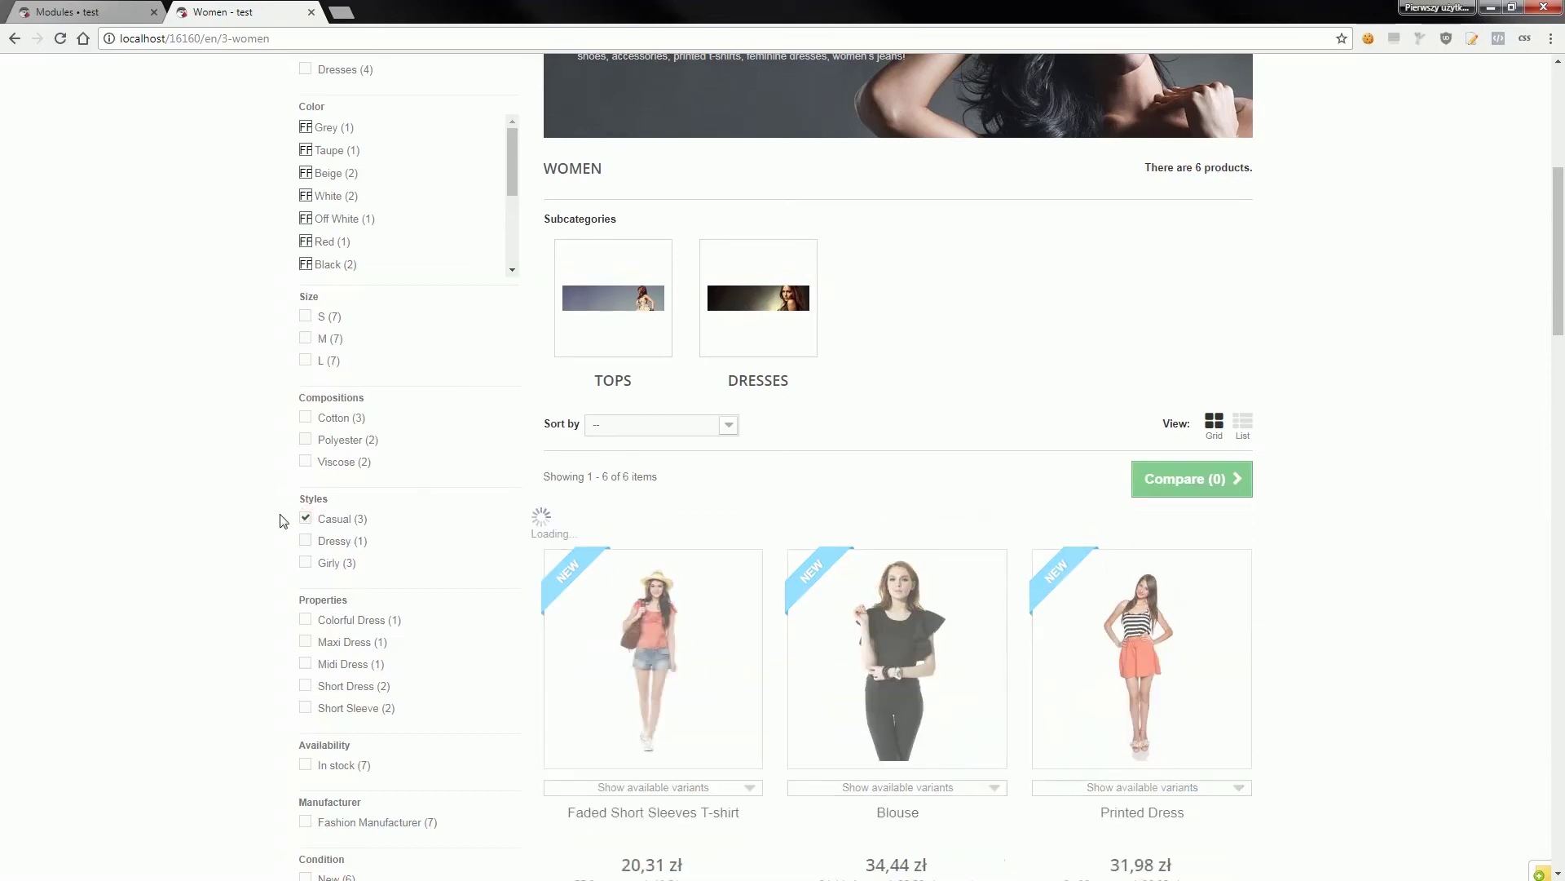
Check the Casual products' variant lists, ending with the Printed Summer Dress's size and colour variants.
scroll(238, 448, "down", 3)
left_click(751, 510)
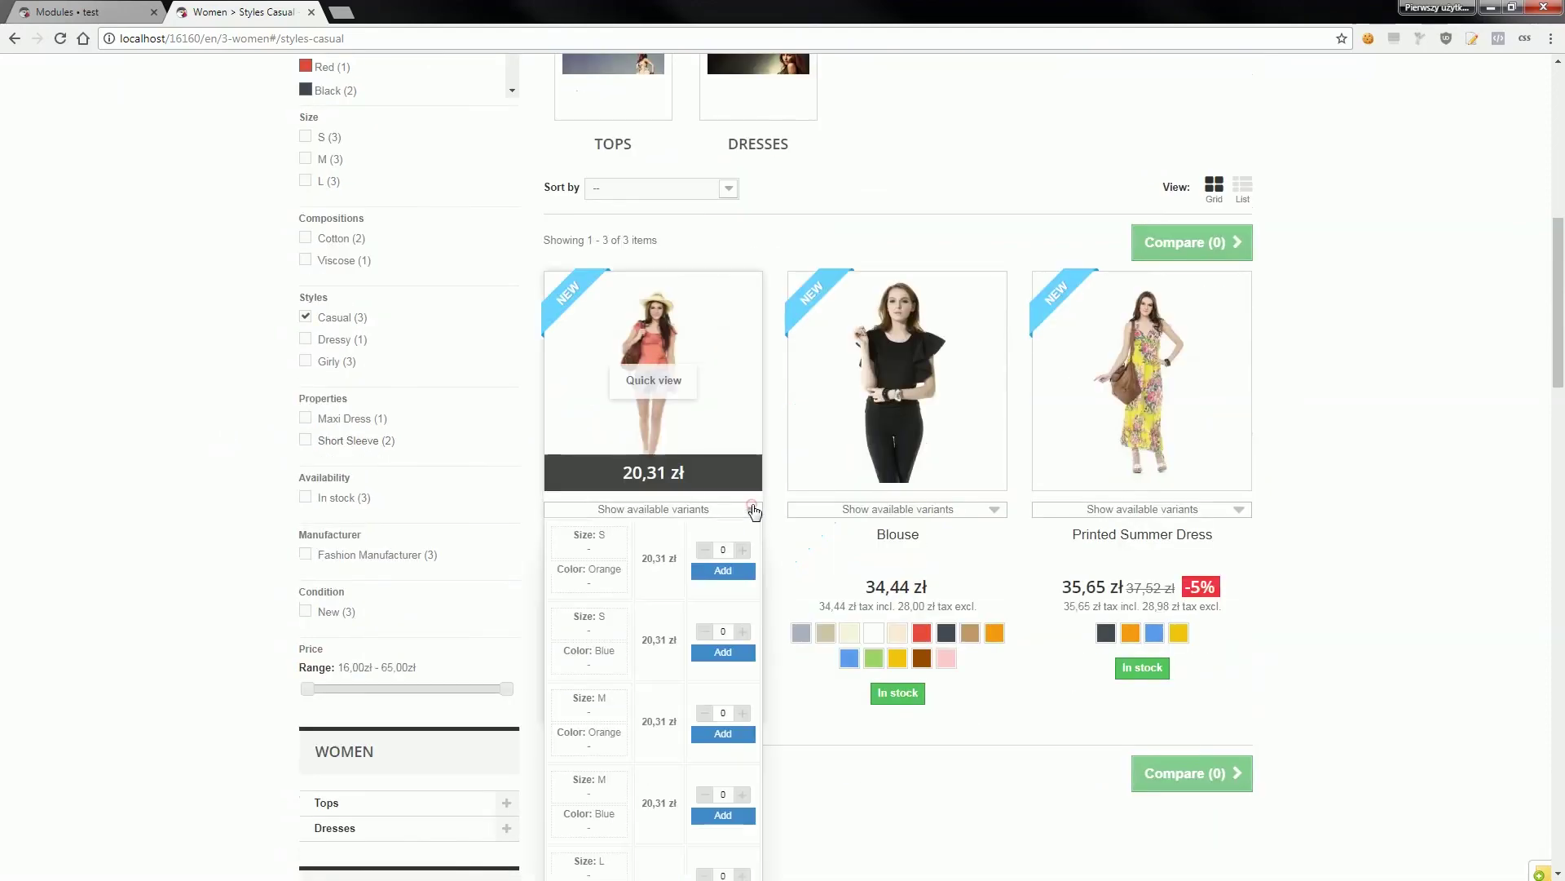
left_click(750, 510)
double_click(931, 509)
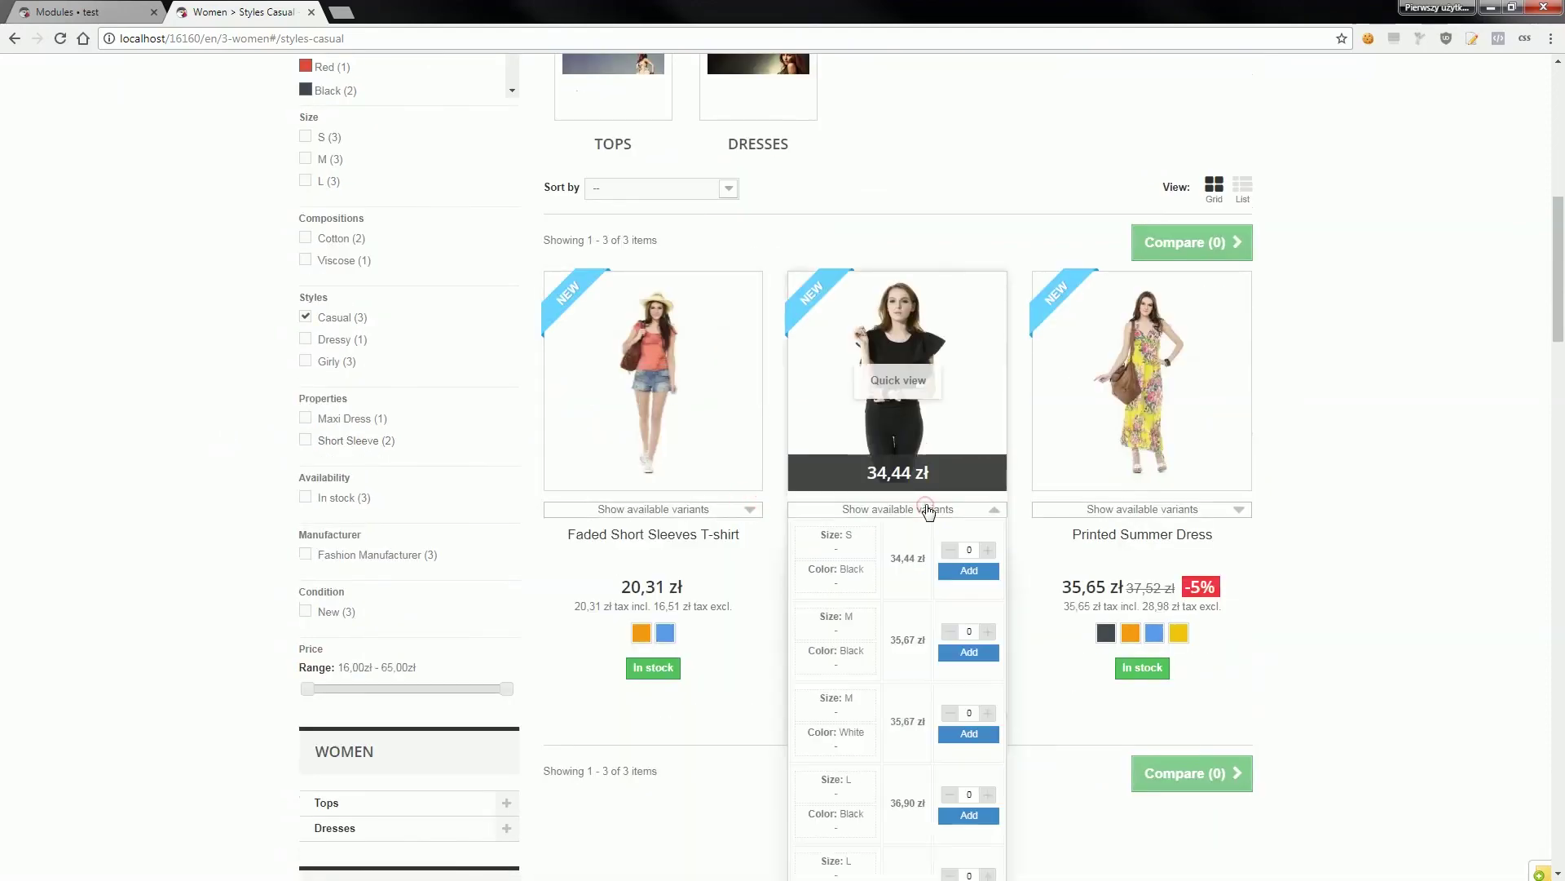
left_click(1094, 510)
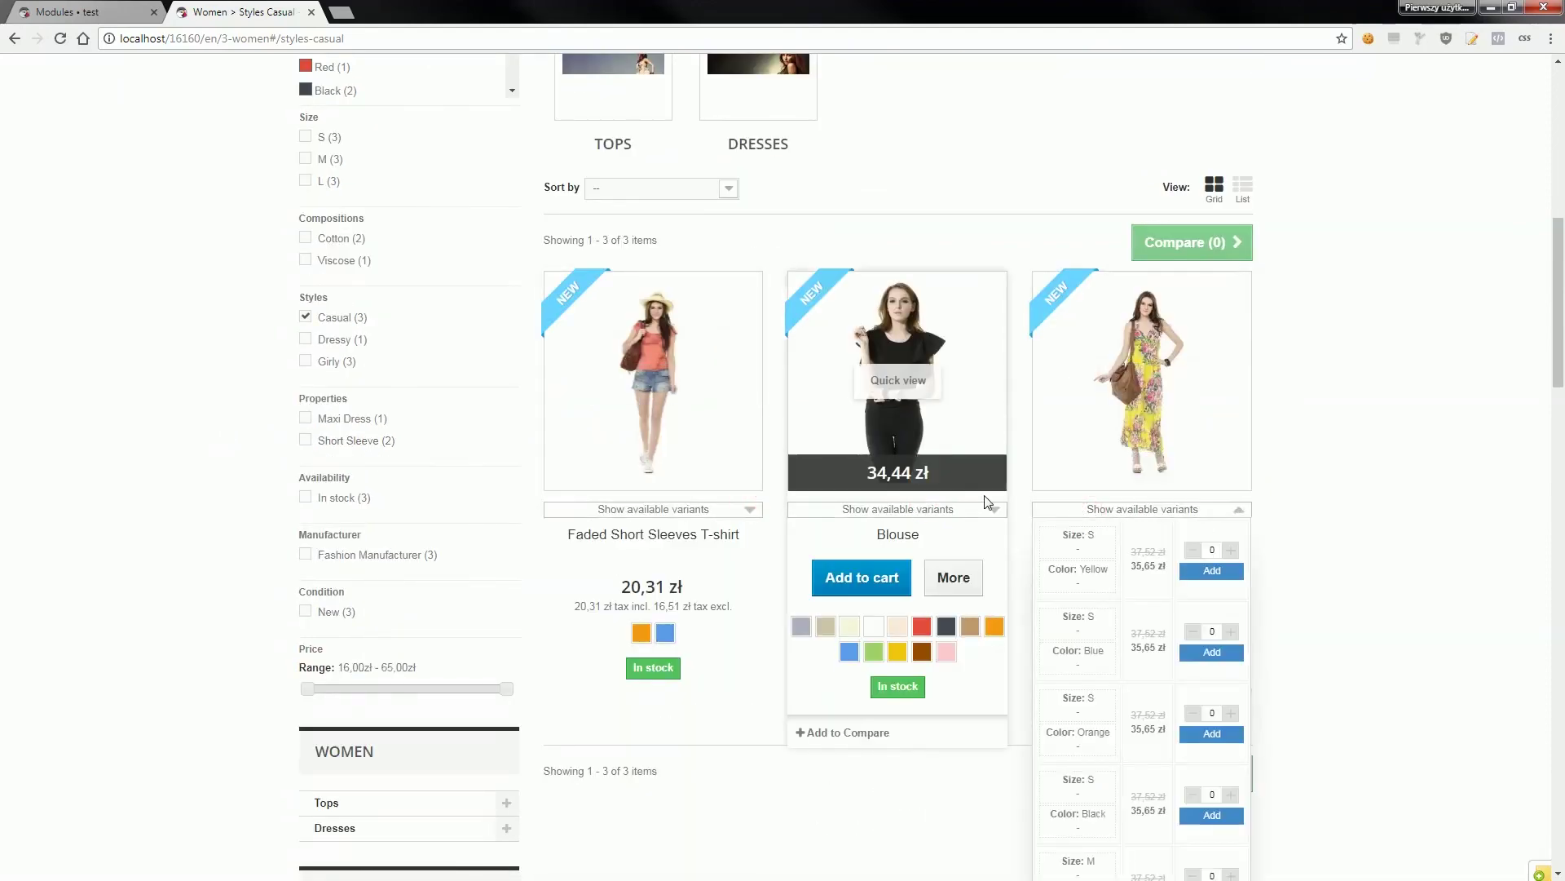